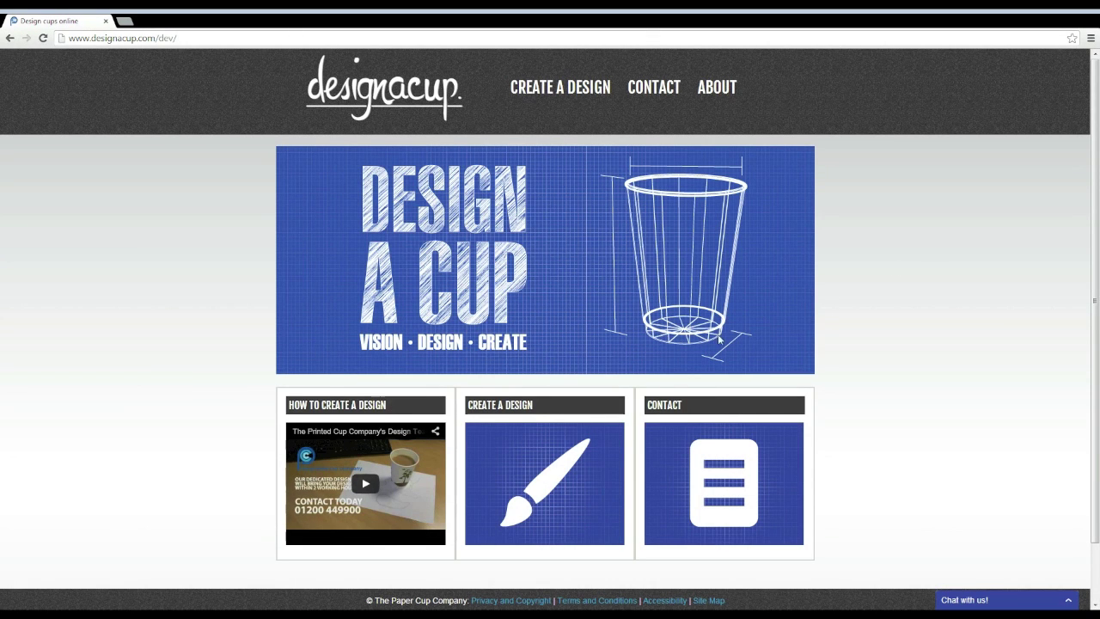
Step: Open the Create a Design page from the homepage tile
left_click(567, 458)
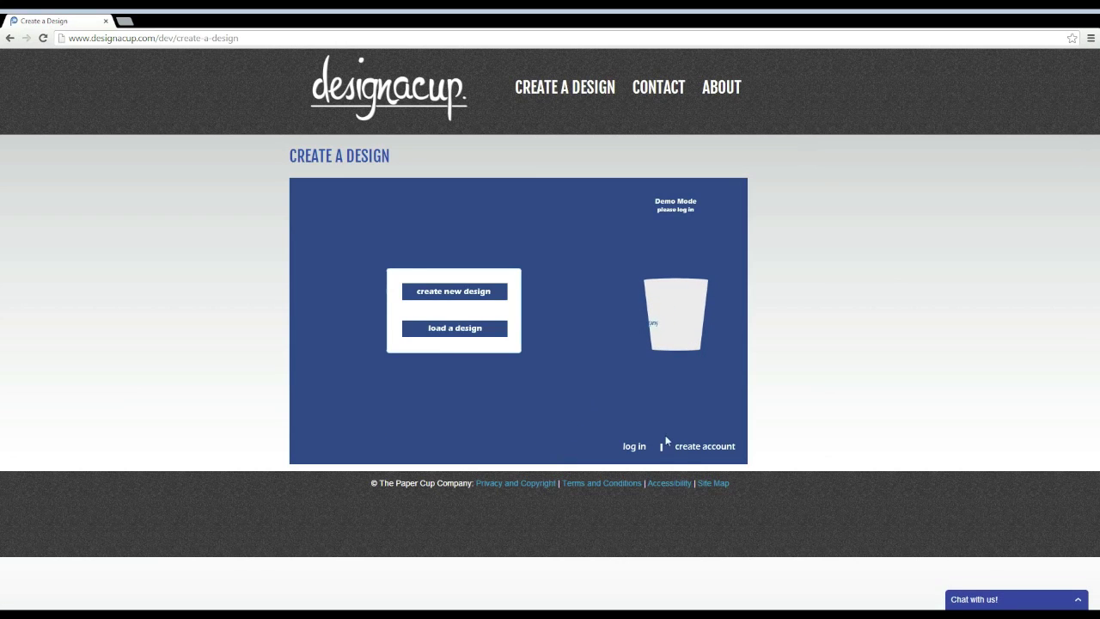
Step: Open the new-account form and enter a username, password and password confirmation
left_click(687, 448)
left_click(448, 277)
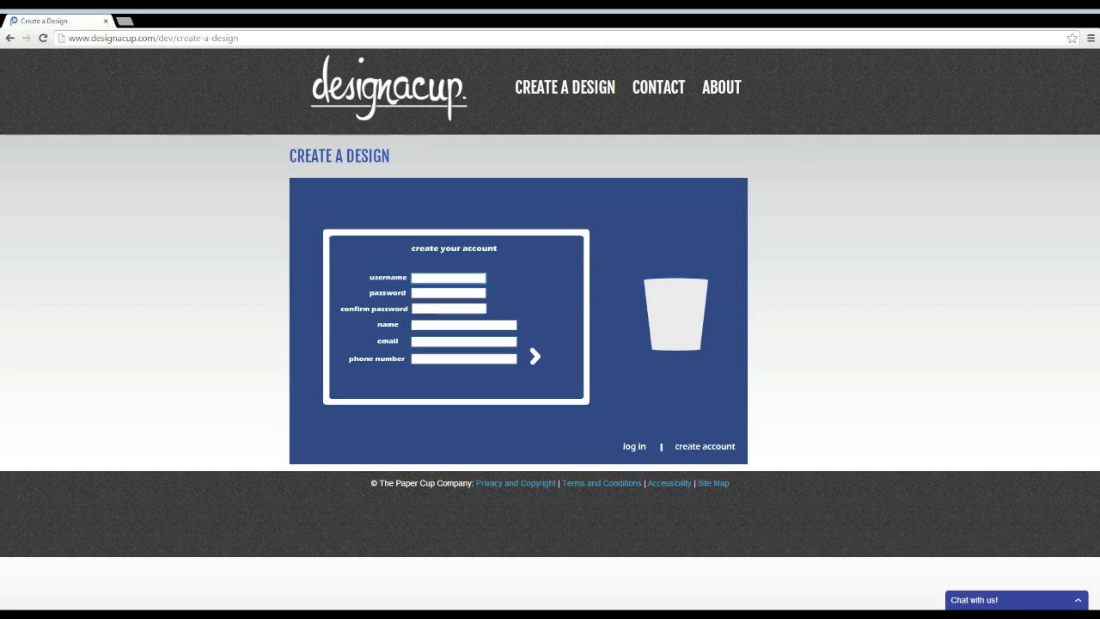
type("designphil")
key("Tab")
key("Tab")
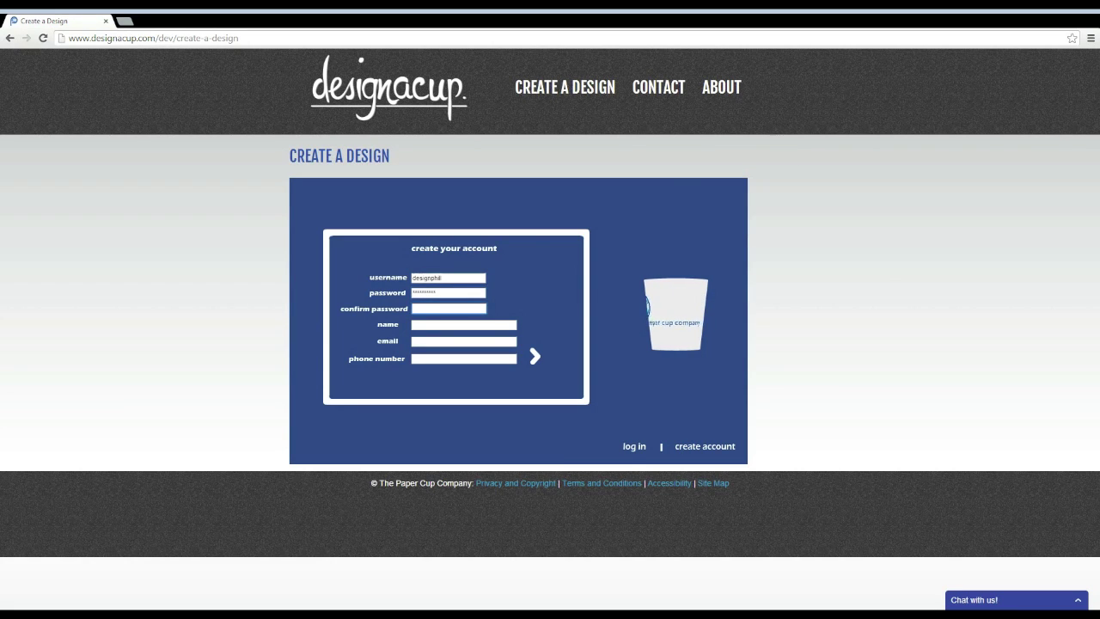
key("Tab")
Step: Fill in the contact name, e-mail address and phone number, and submit the account
type("il")
key("Tab")
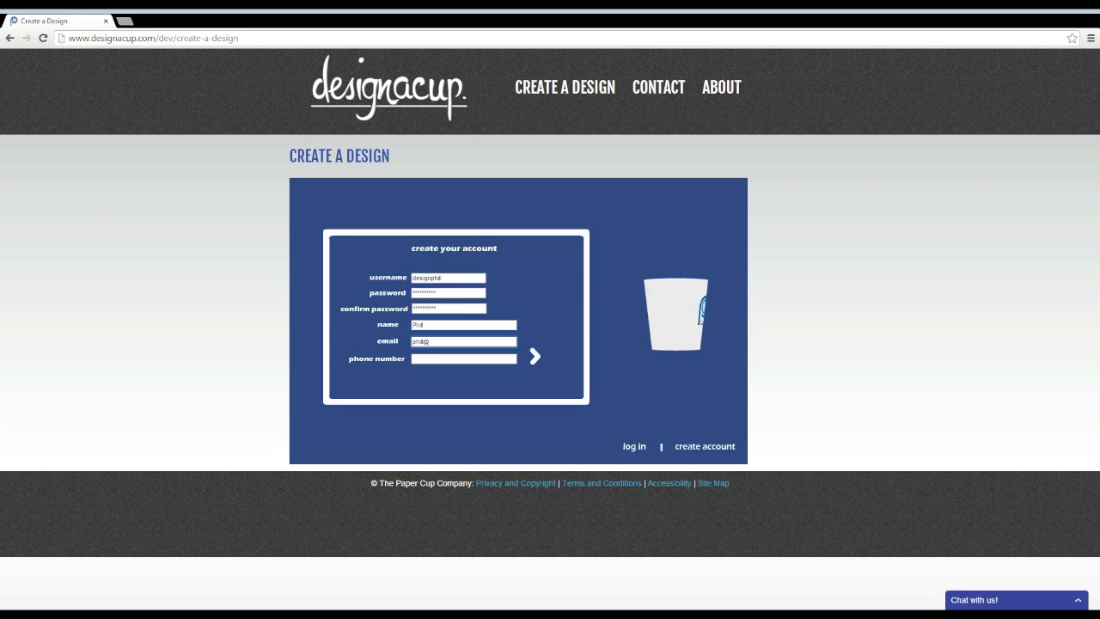
type("tpcc.co")
key("Tab")
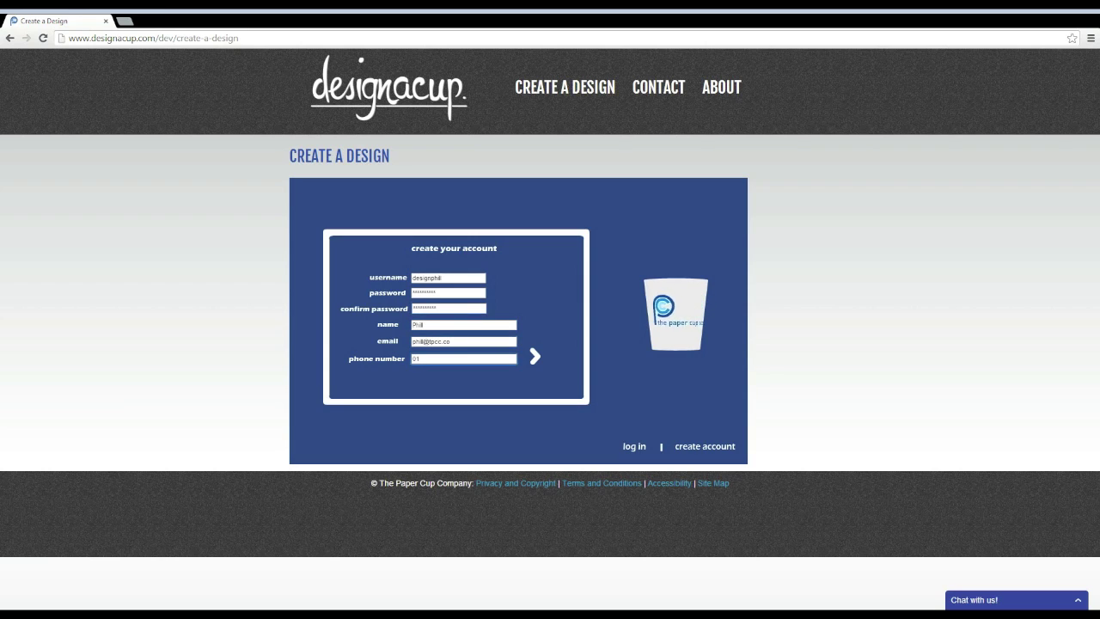
left_click(534, 358)
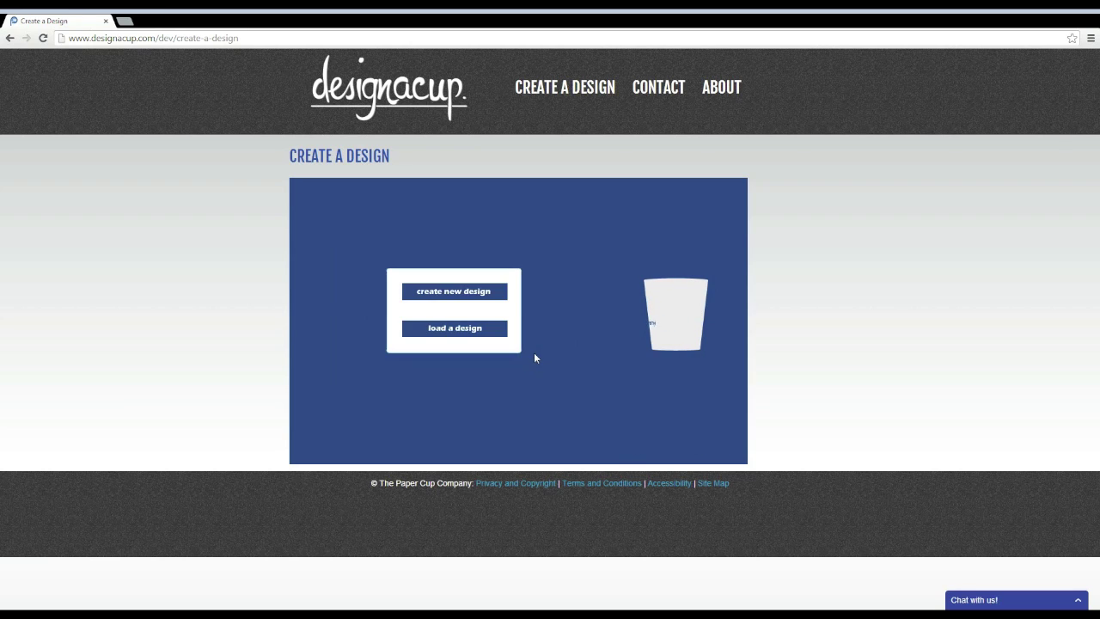
Step: Start a new design with an 8 oz squat single wall hot cup
left_click(477, 291)
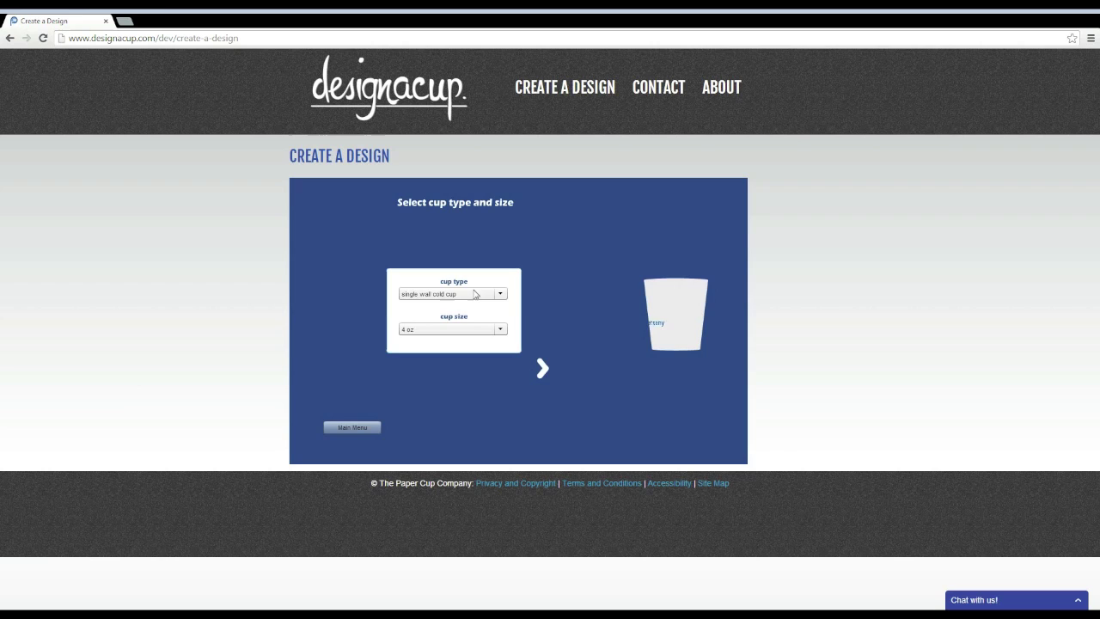
left_click(499, 295)
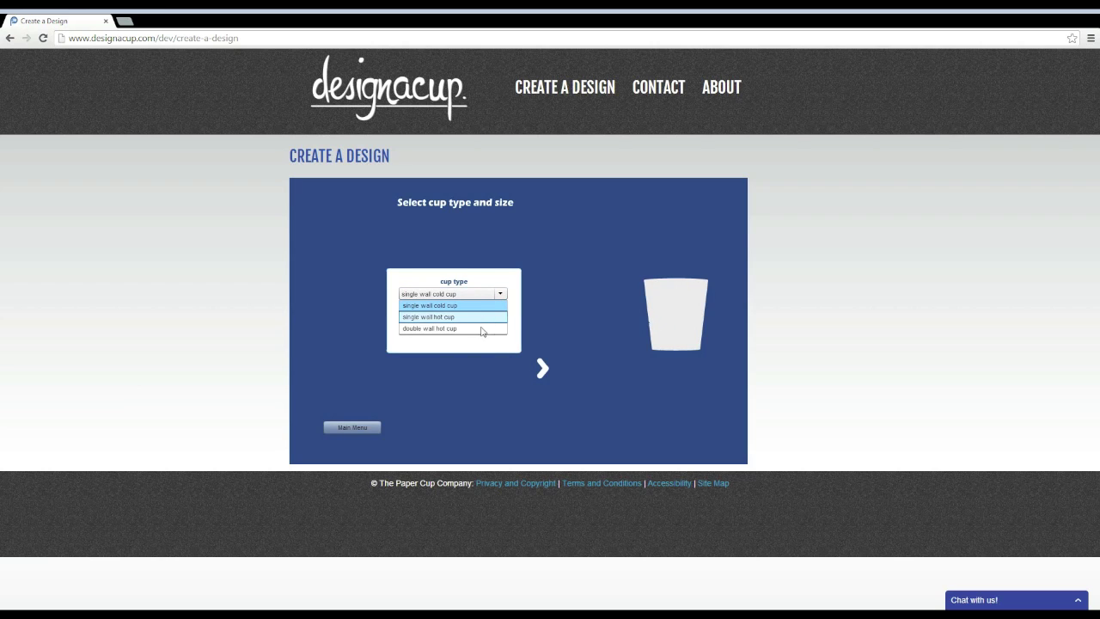
left_click(480, 318)
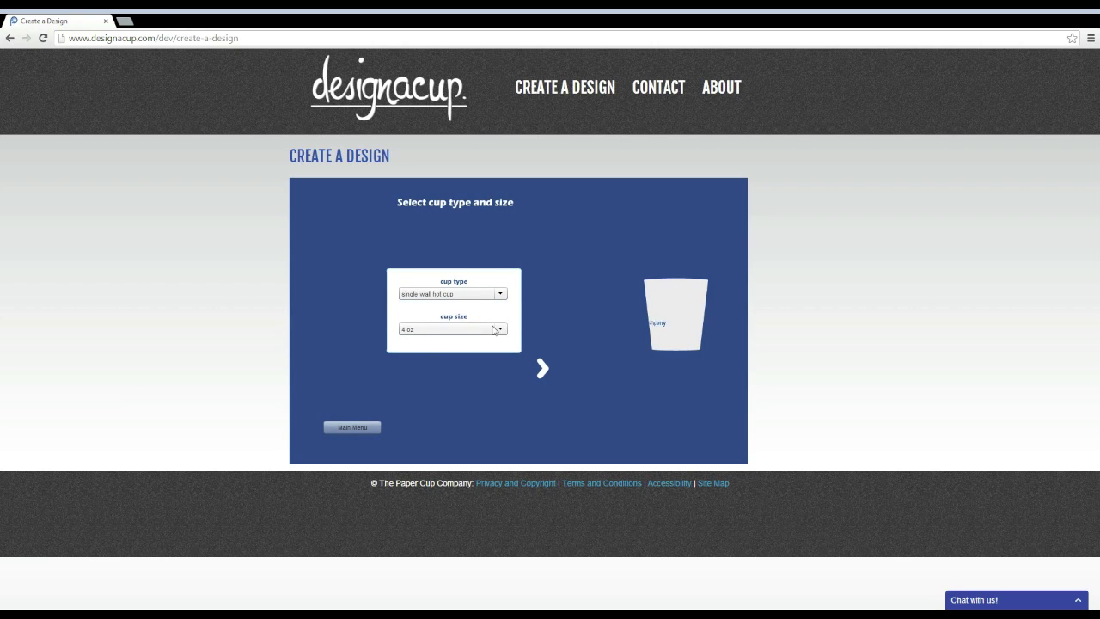
left_click(495, 330)
scroll(504, 361, "down", 1)
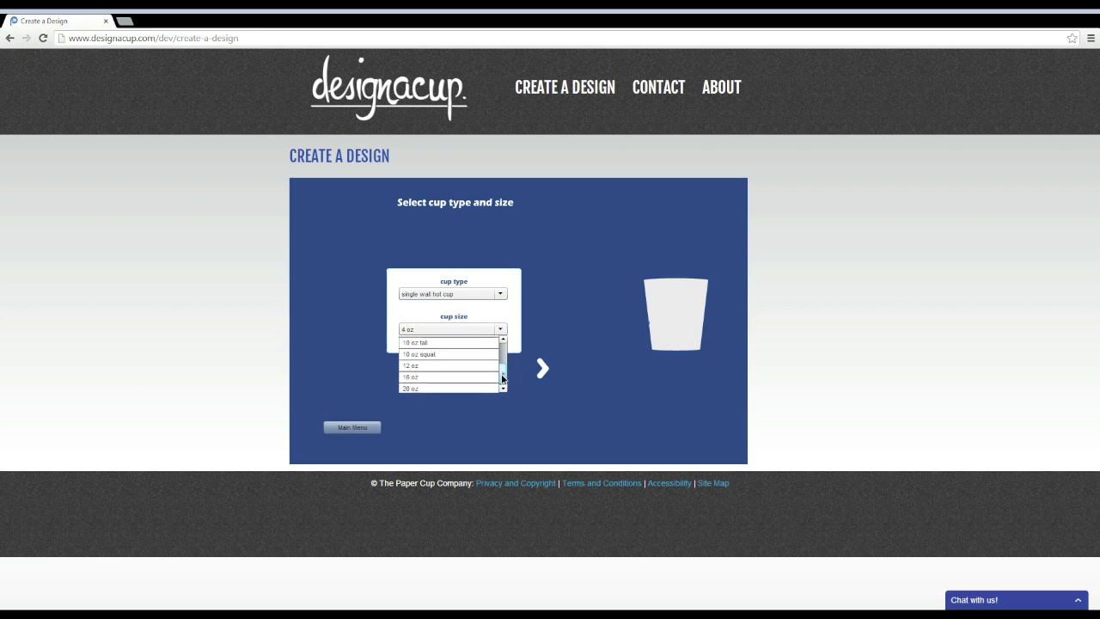
scroll(501, 354, "up", 1)
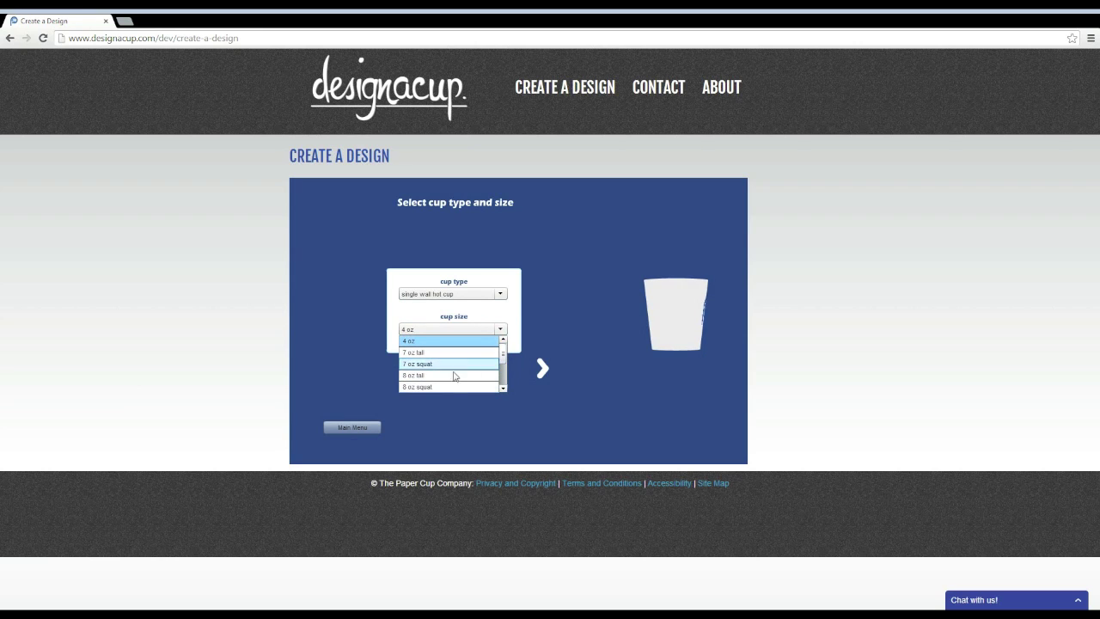
left_click(478, 383)
left_click(540, 367)
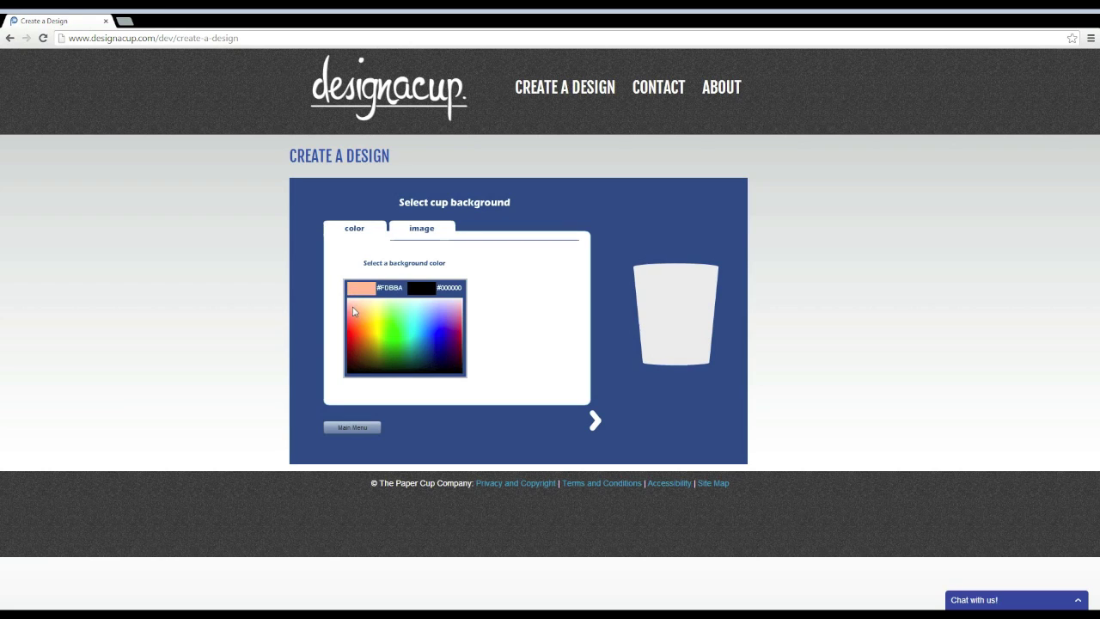
Step: Try pink, lime and navy backgrounds before settling on a blue background
left_click(356, 315)
left_click(393, 328)
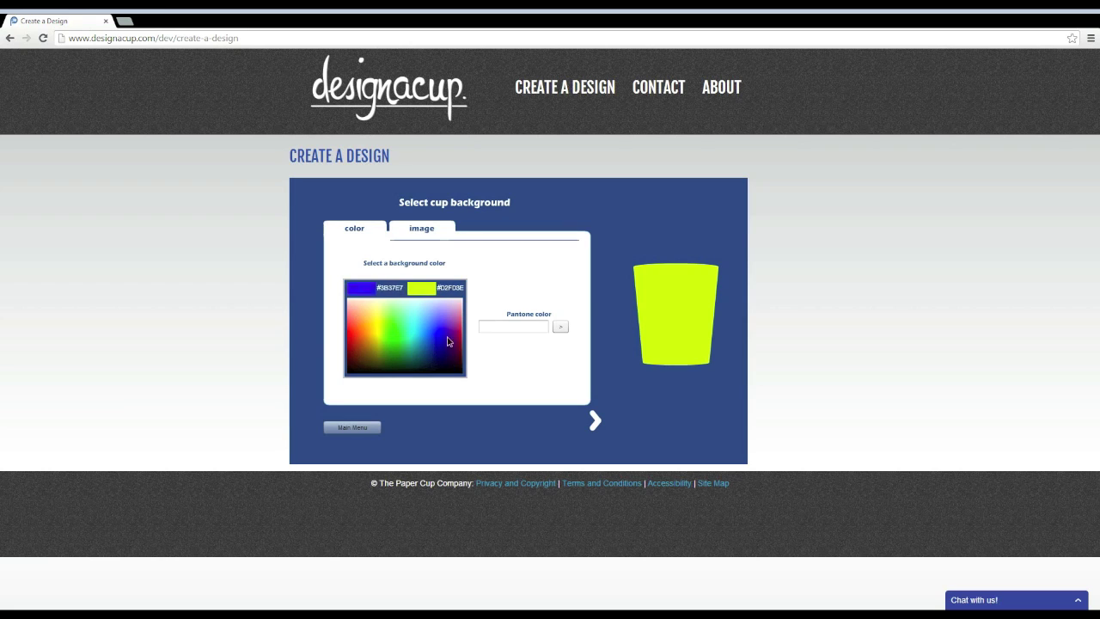
left_click(444, 352)
left_click(441, 320)
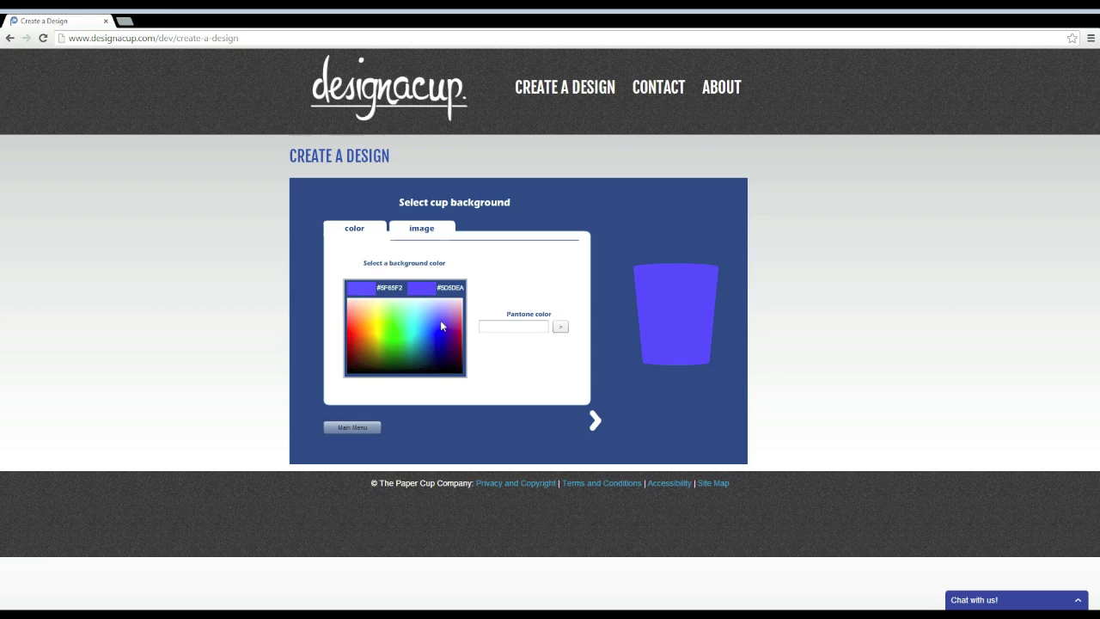
Step: Switch to picture backgrounds and preview striped patterns on the cup
left_click(426, 233)
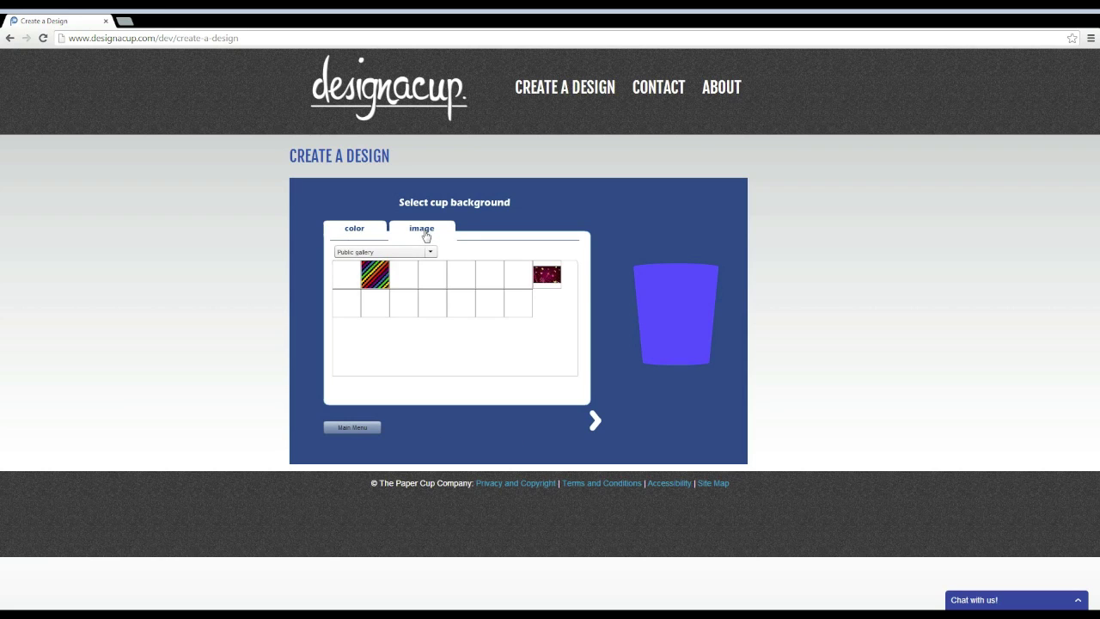
left_click(432, 253)
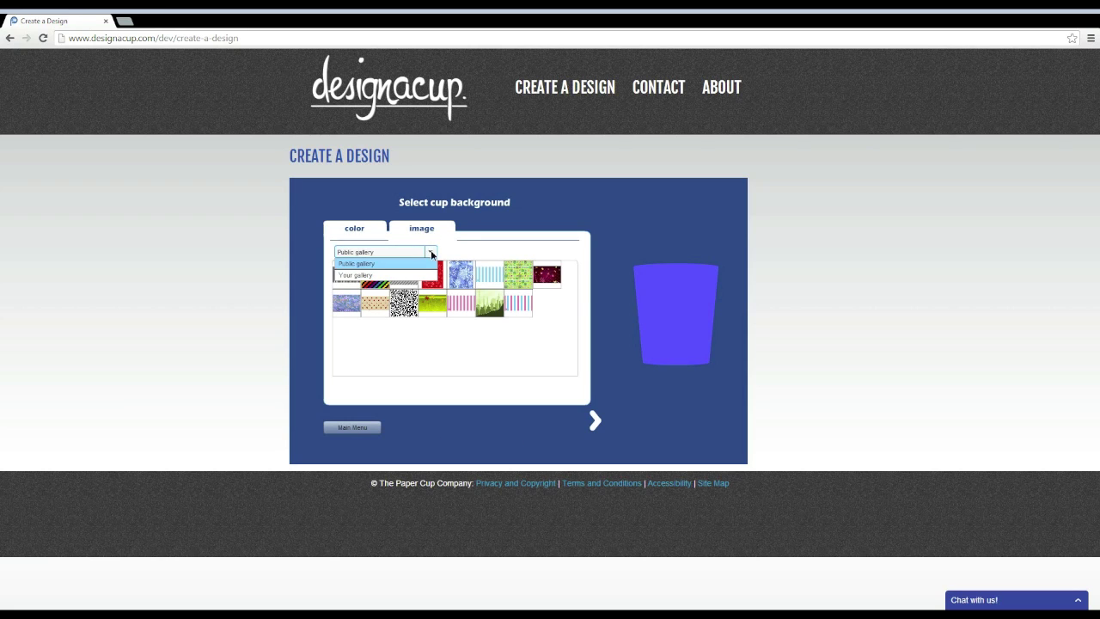
left_click(430, 263)
left_click(489, 274)
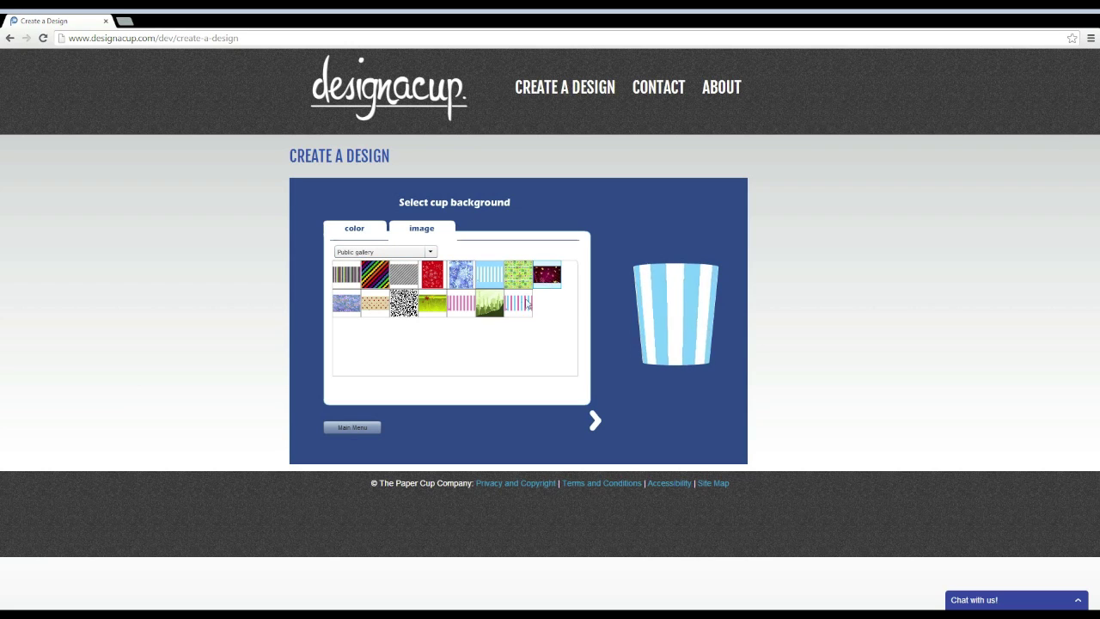
left_click(526, 303)
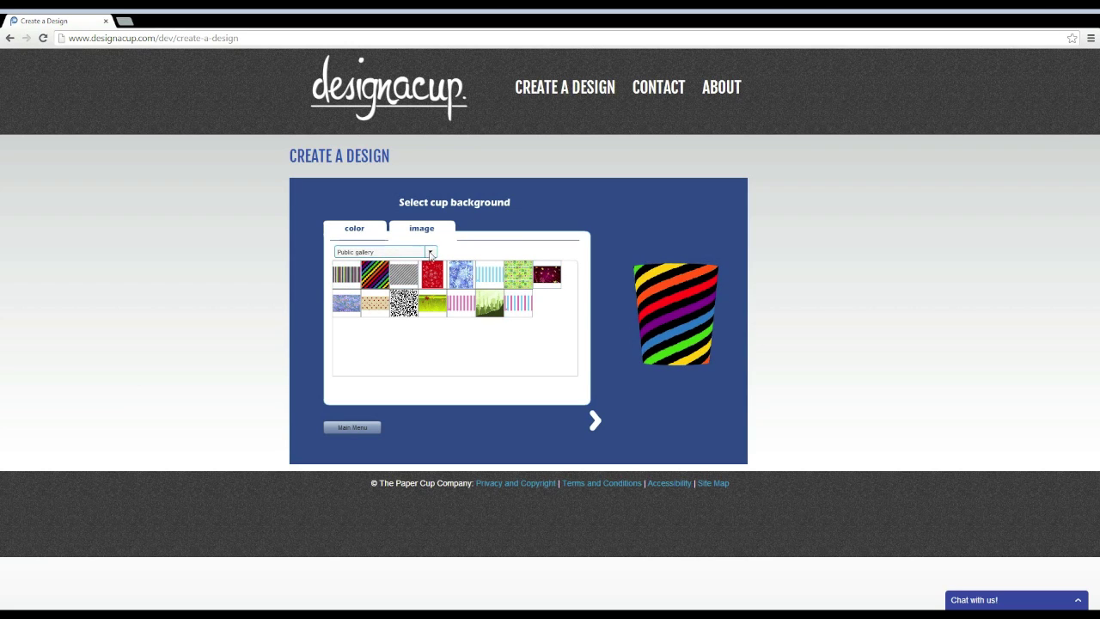
Step: Apply the Union Jack image from Your gallery as the cup background
left_click(431, 251)
left_click(356, 276)
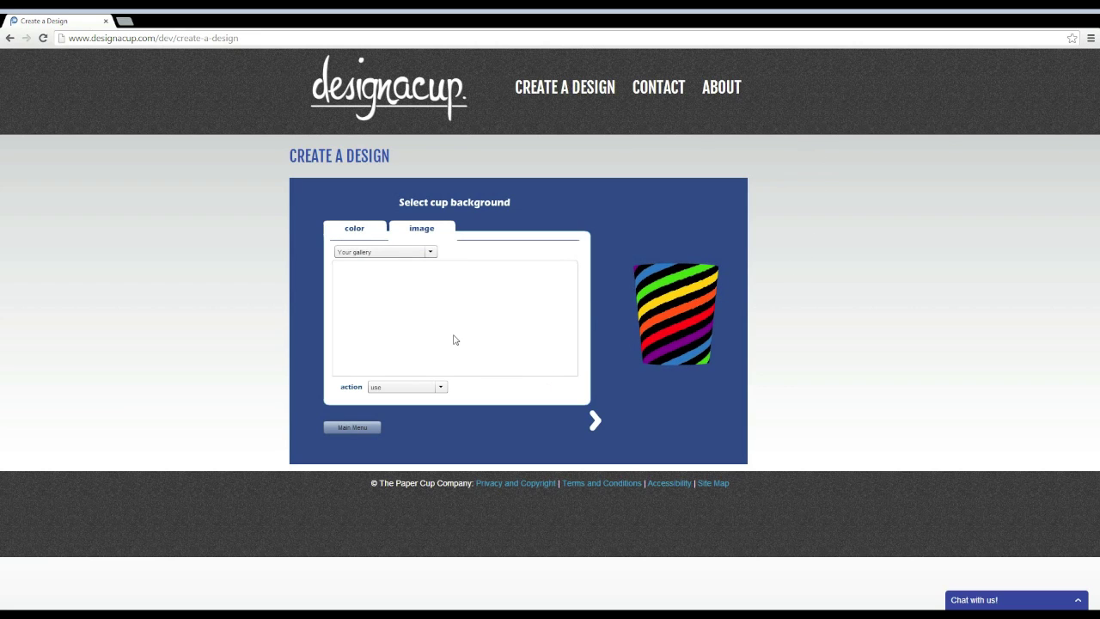
left_click(348, 275)
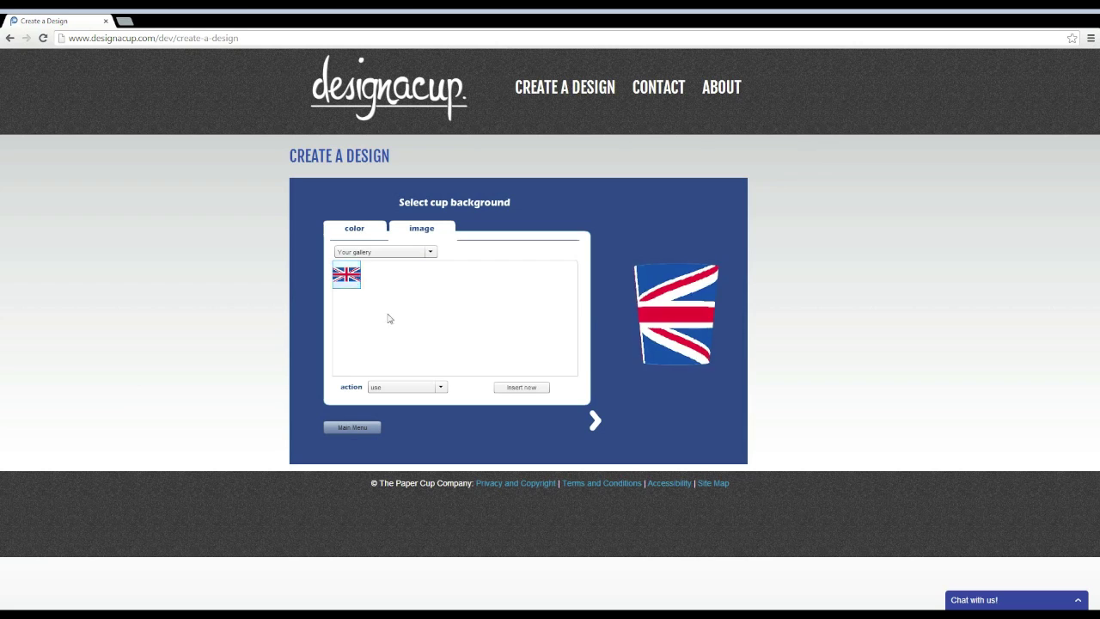
left_click(420, 233)
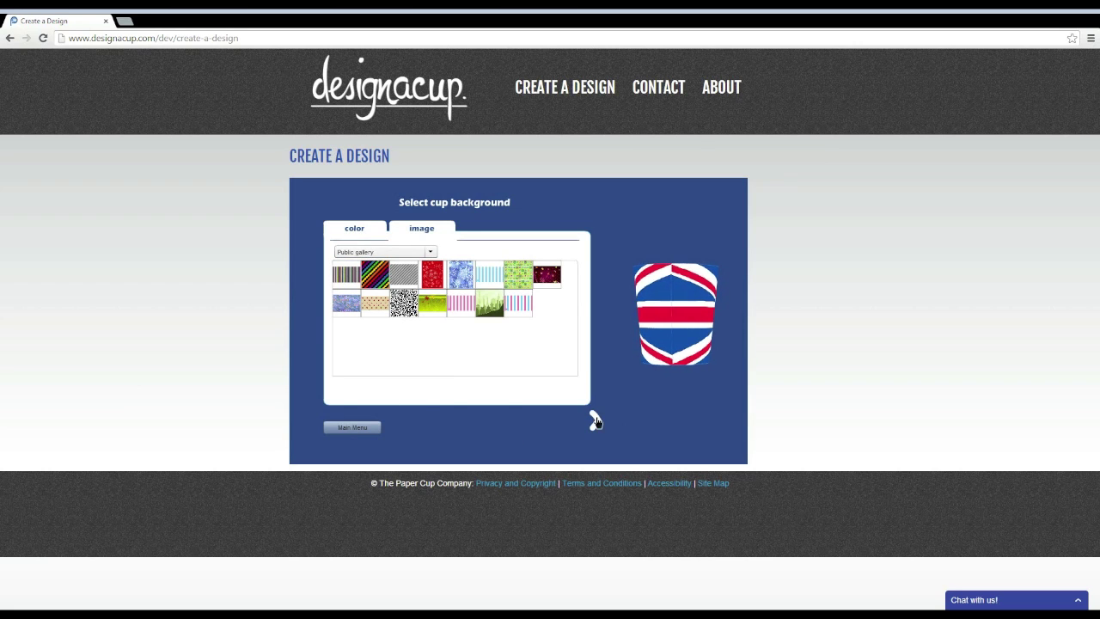
left_click(595, 420)
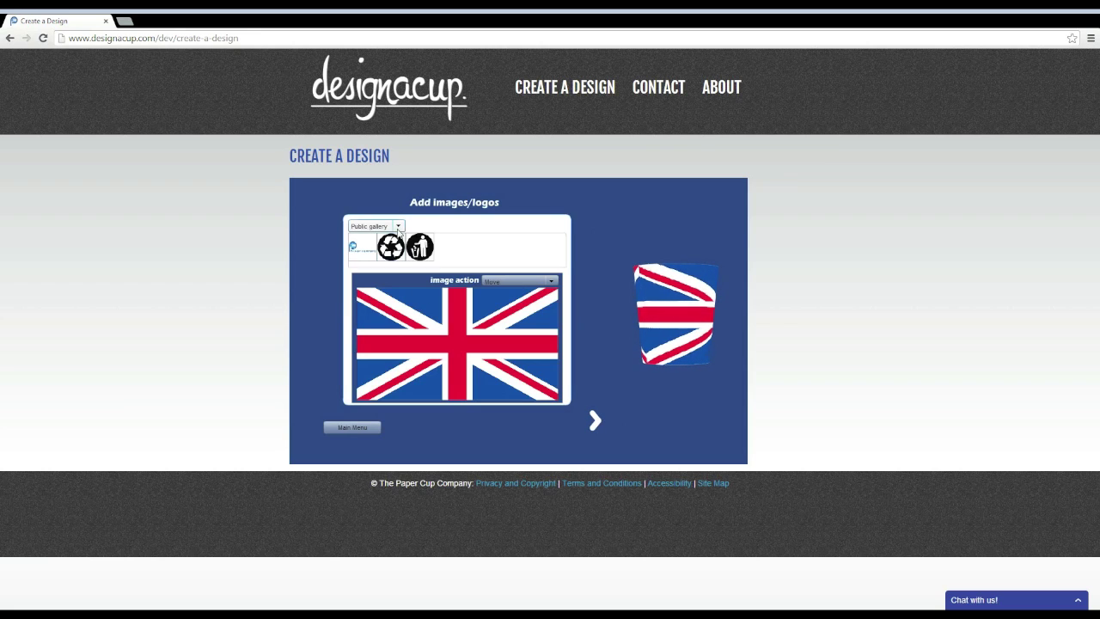
Step: Add the recycling logo from Your gallery and resize it smaller
left_click(397, 227)
left_click(371, 249)
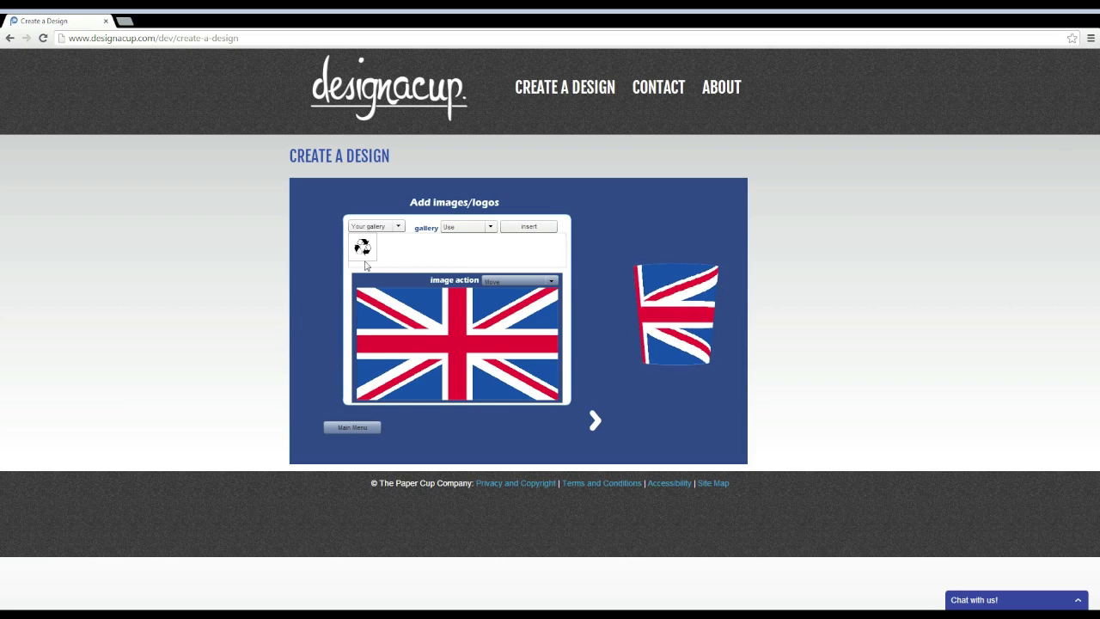
left_click(363, 249)
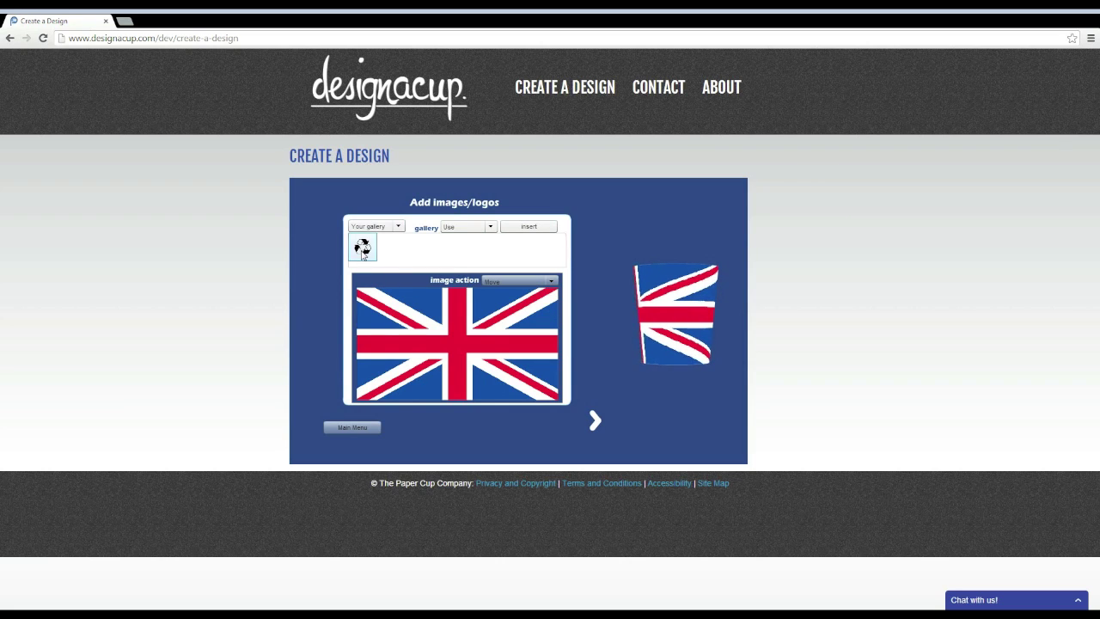
left_click(508, 284)
left_click(507, 297)
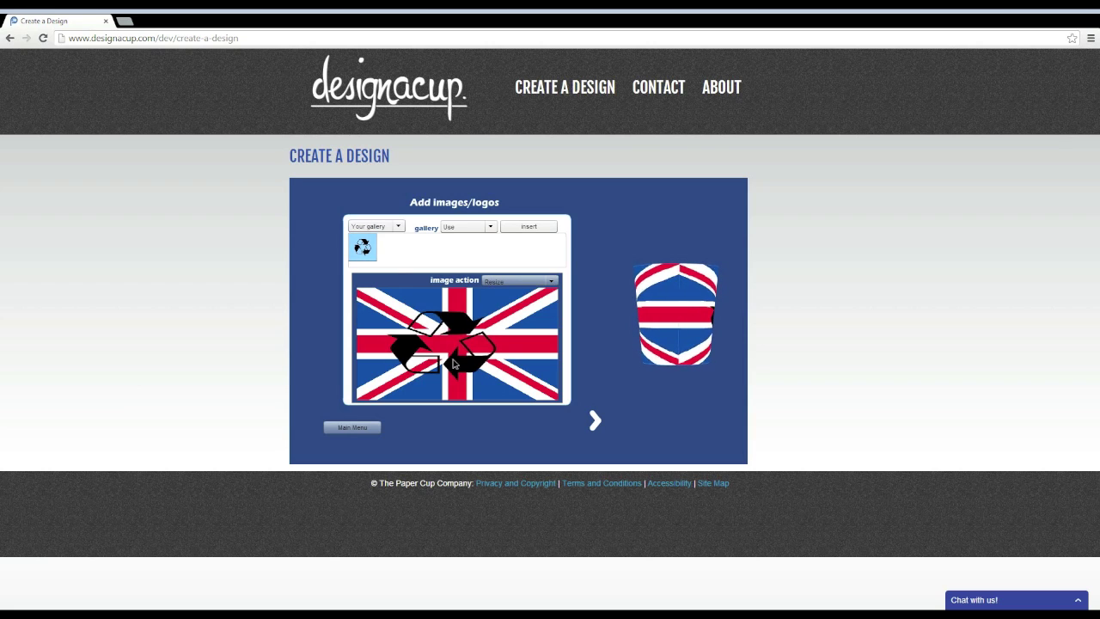
mouse_move(454, 365)
left_mouse_down()
mouse_move(345, 320)
mouse_move(372, 306)
left_mouse_up()
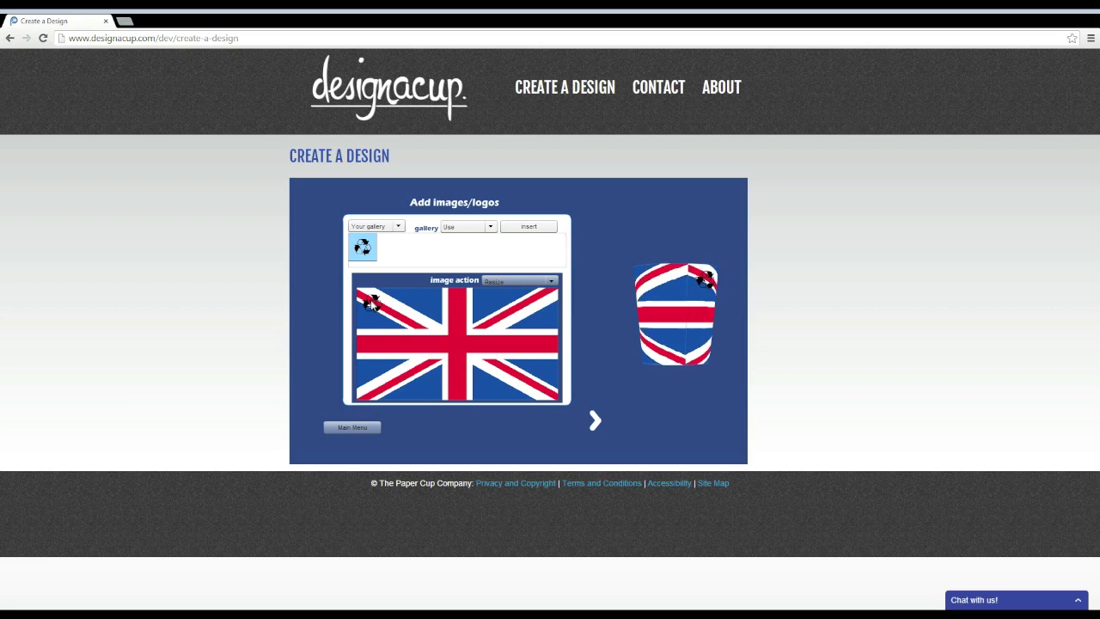
Step: Move the recycling logo to the flag's bottom-left corner
left_click(542, 280)
left_click(494, 301)
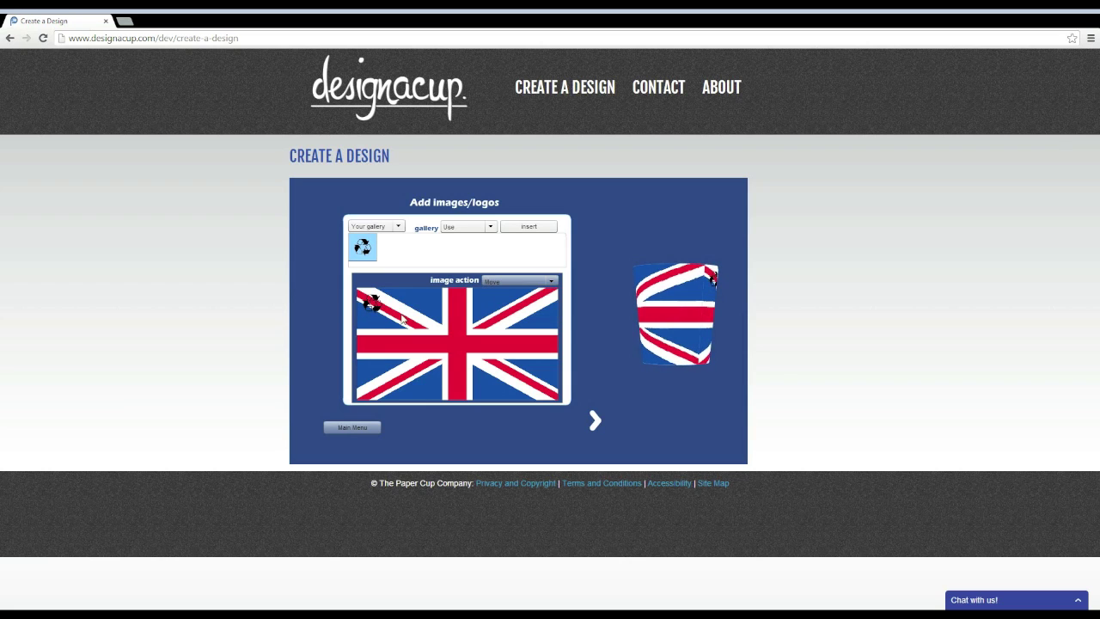
left_click_drag(372, 307, 363, 391)
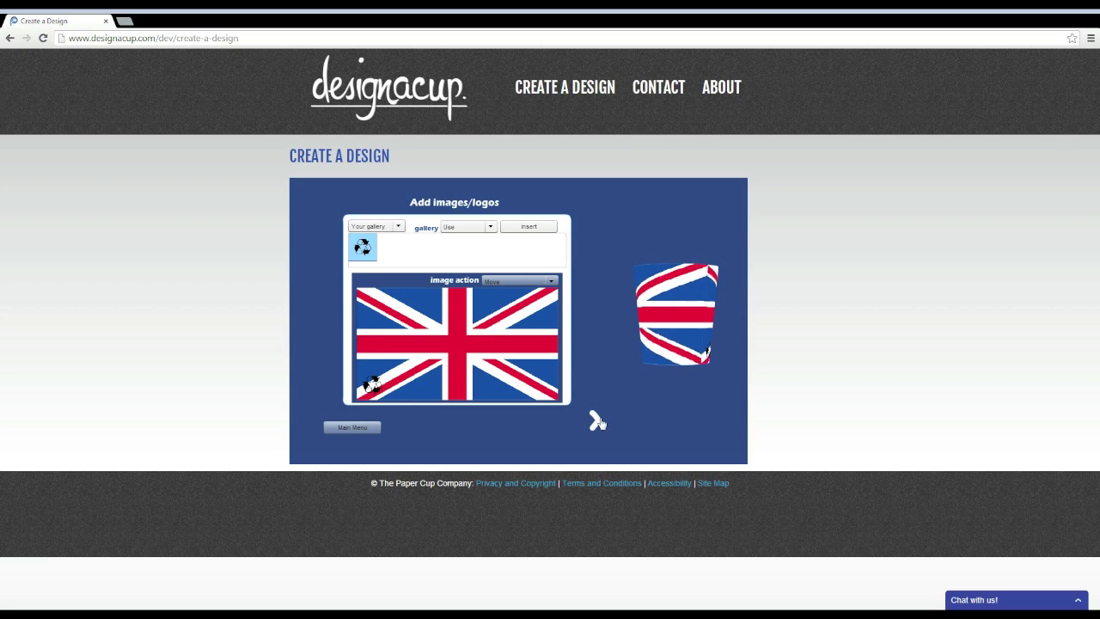
Step: In the Add text step, pick Arial from the font list
left_click(594, 418)
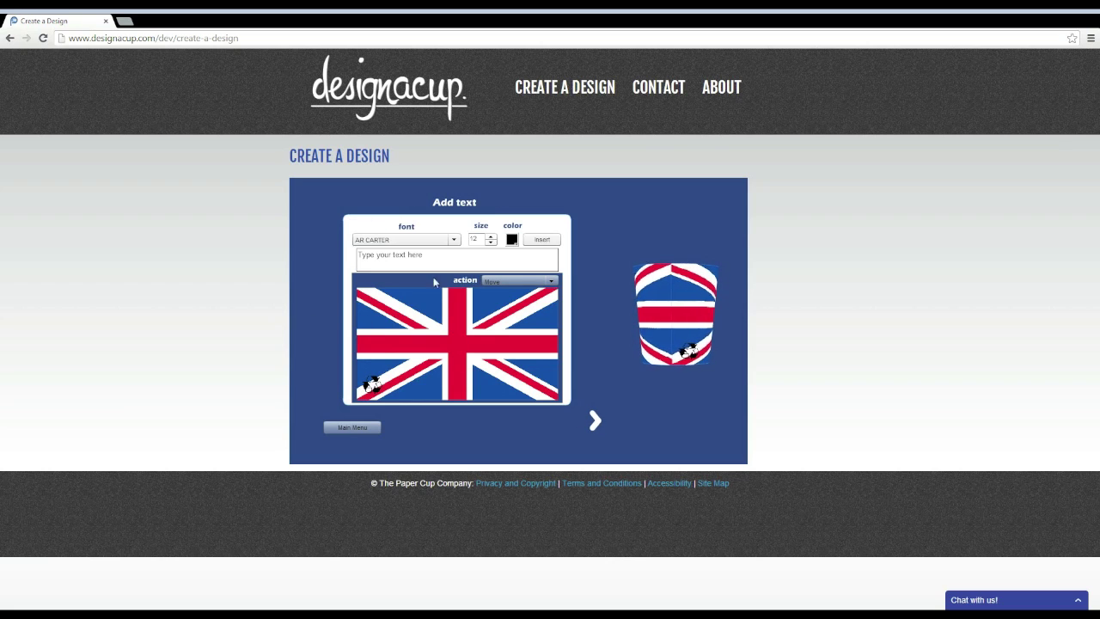
left_click(455, 242)
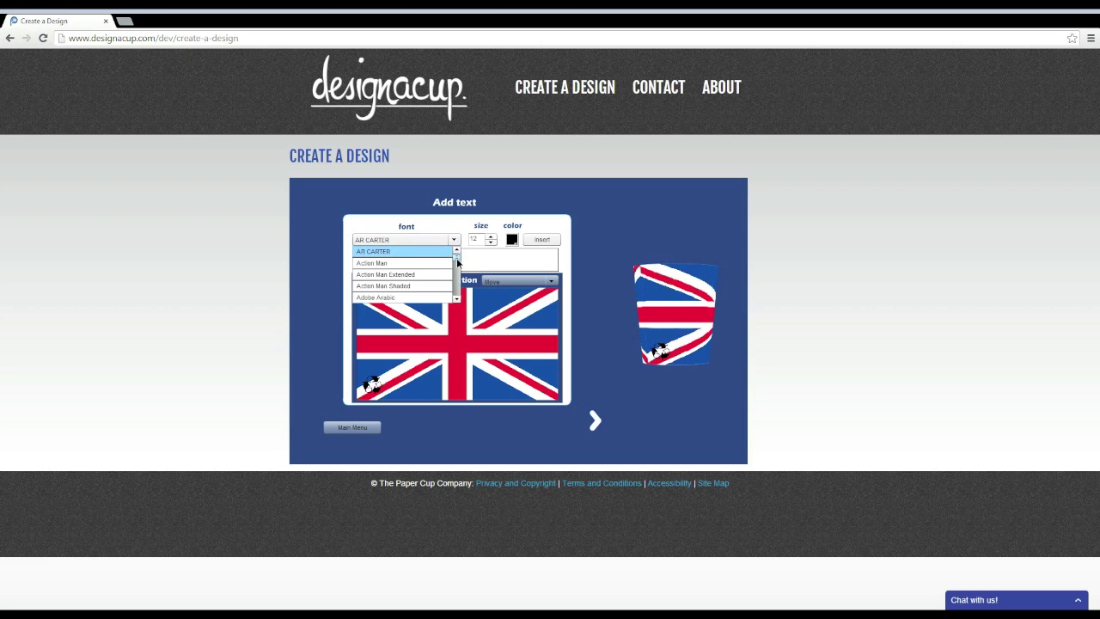
mouse_move(456, 262)
left_mouse_down()
mouse_move(449, 271)
mouse_move(456, 264)
left_mouse_up()
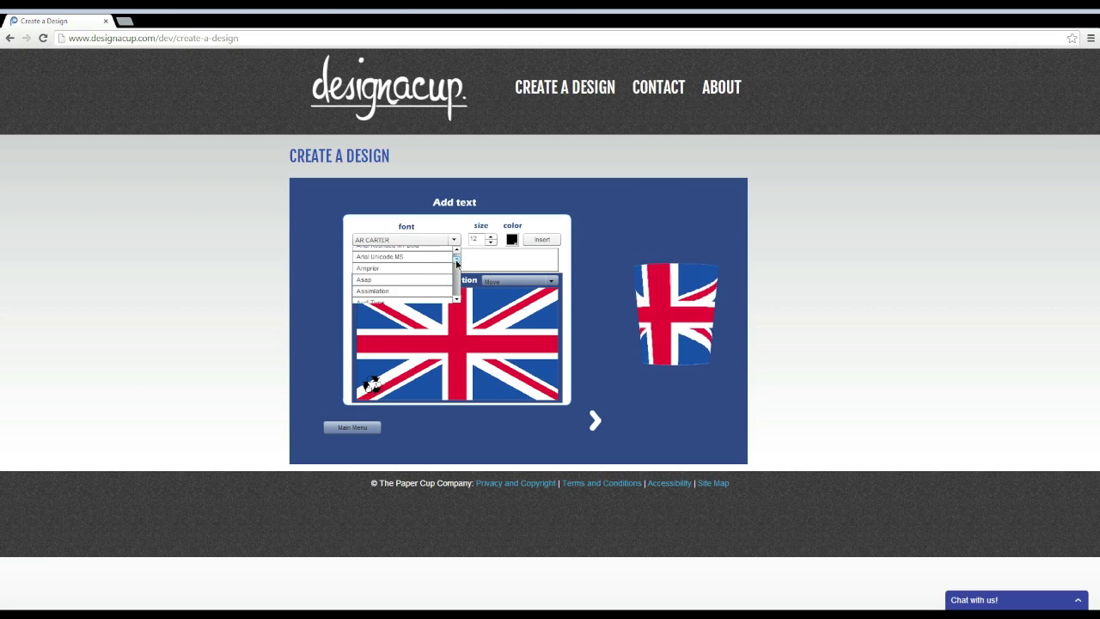
left_click(456, 298)
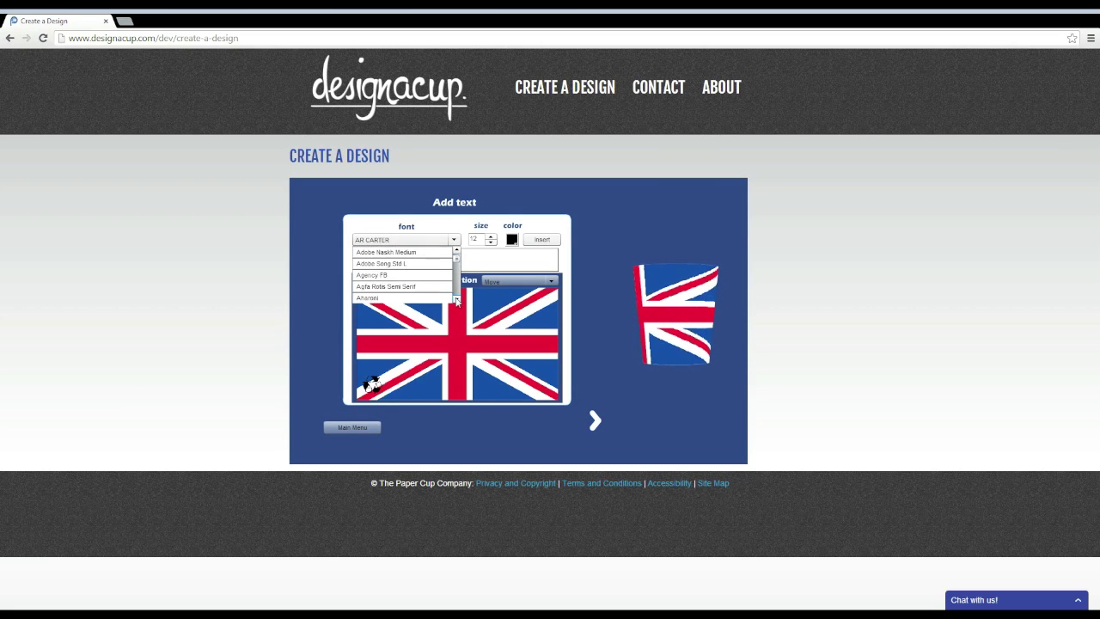
left_click(456, 299)
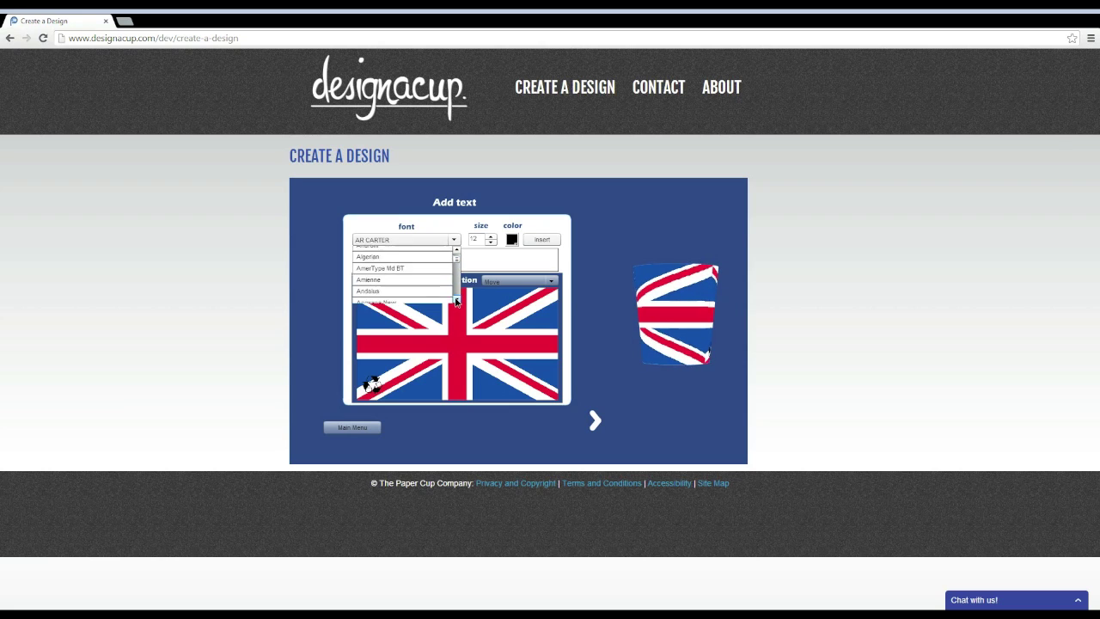
left_click(456, 298)
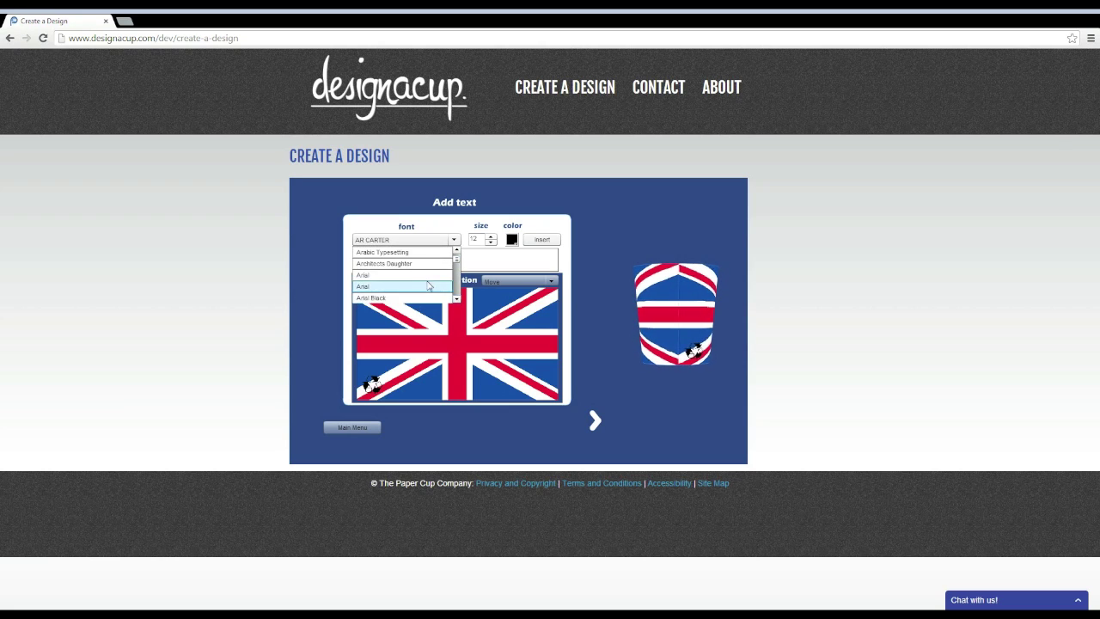
left_click(426, 275)
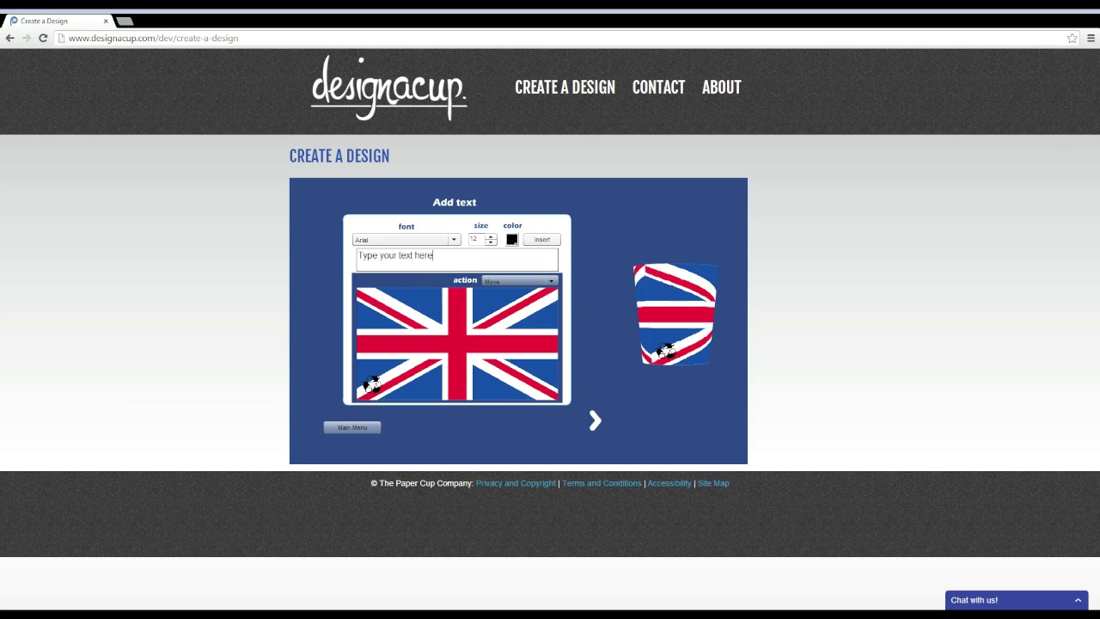
Step: Replace the placeholder with 'Manufactured in the UK', set size 20, and insert it
left_click_drag(434, 255, 337, 262)
type("Manufactured in the UK")
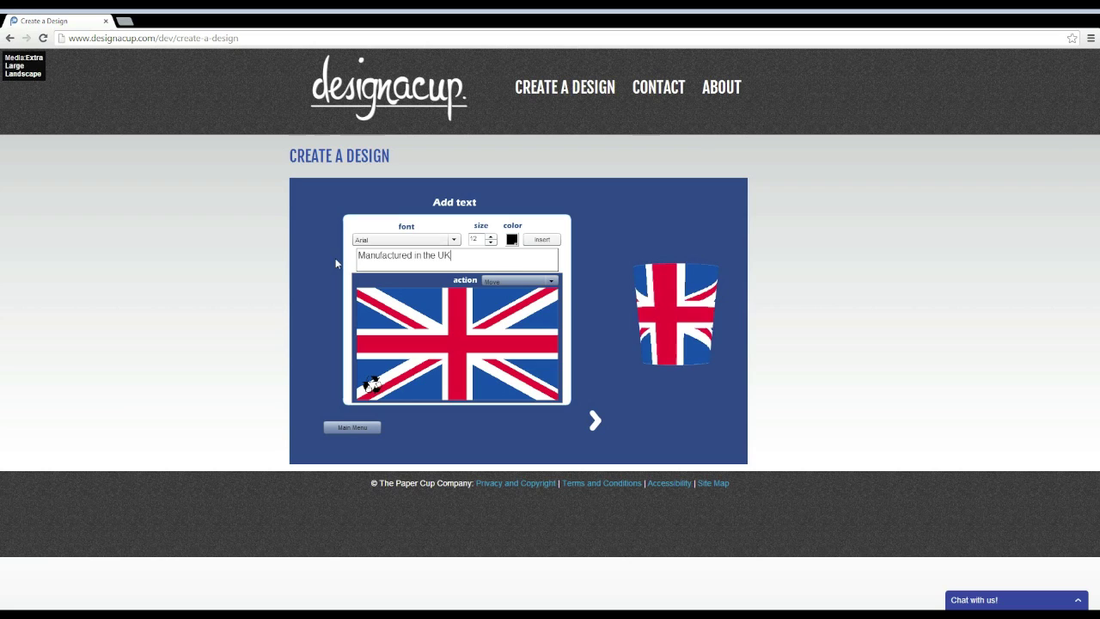
left_click_drag(454, 255, 311, 259)
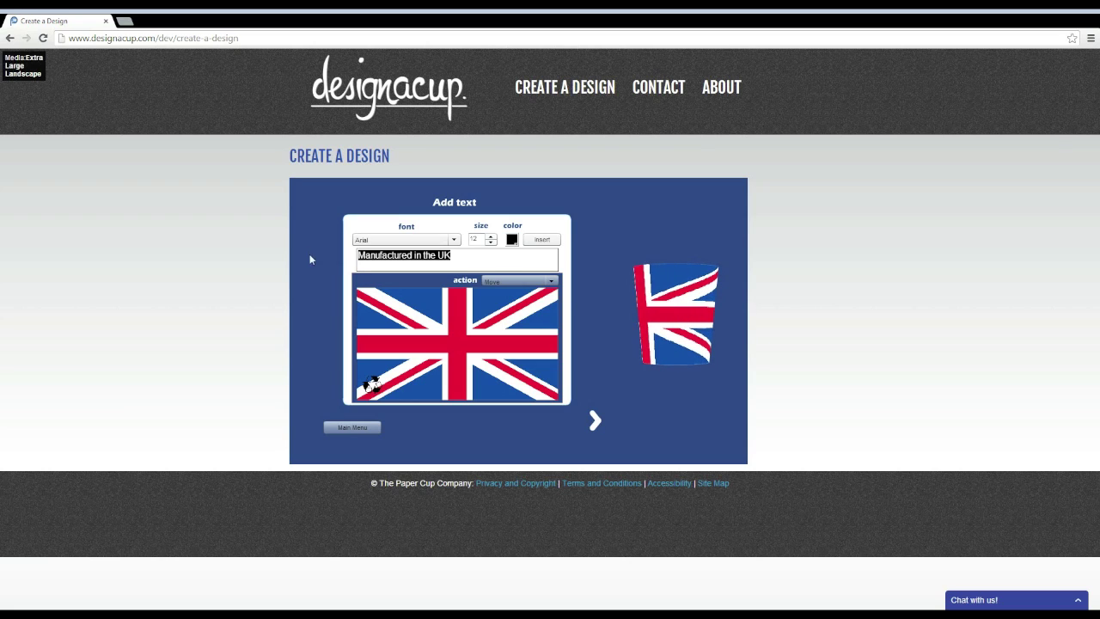
left_click(490, 236)
left_click(490, 236)
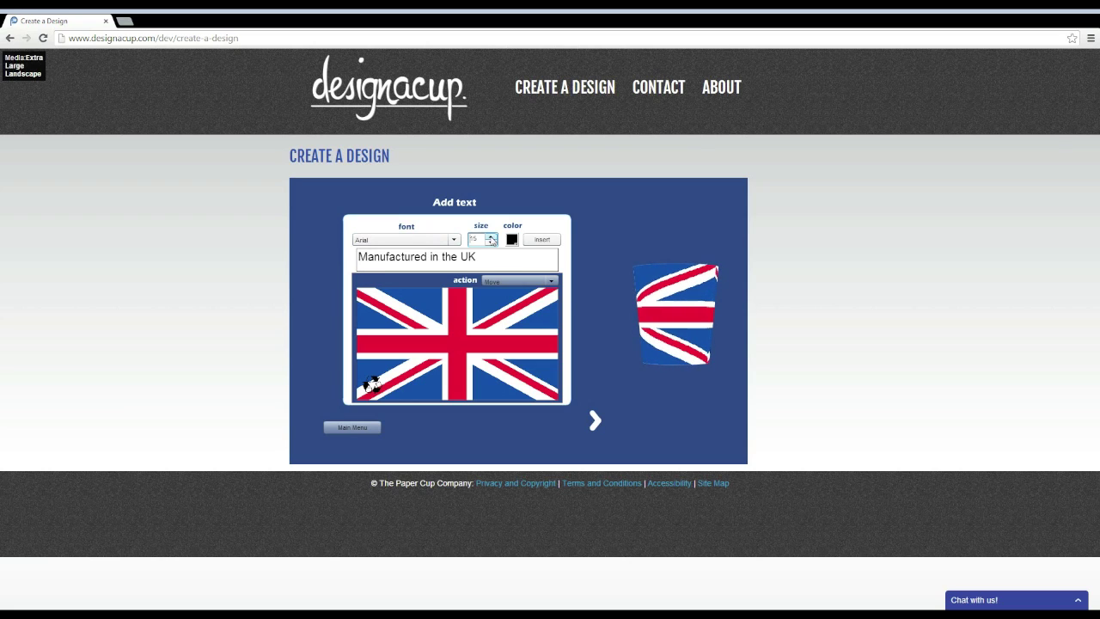
left_click(491, 236)
left_click(490, 236)
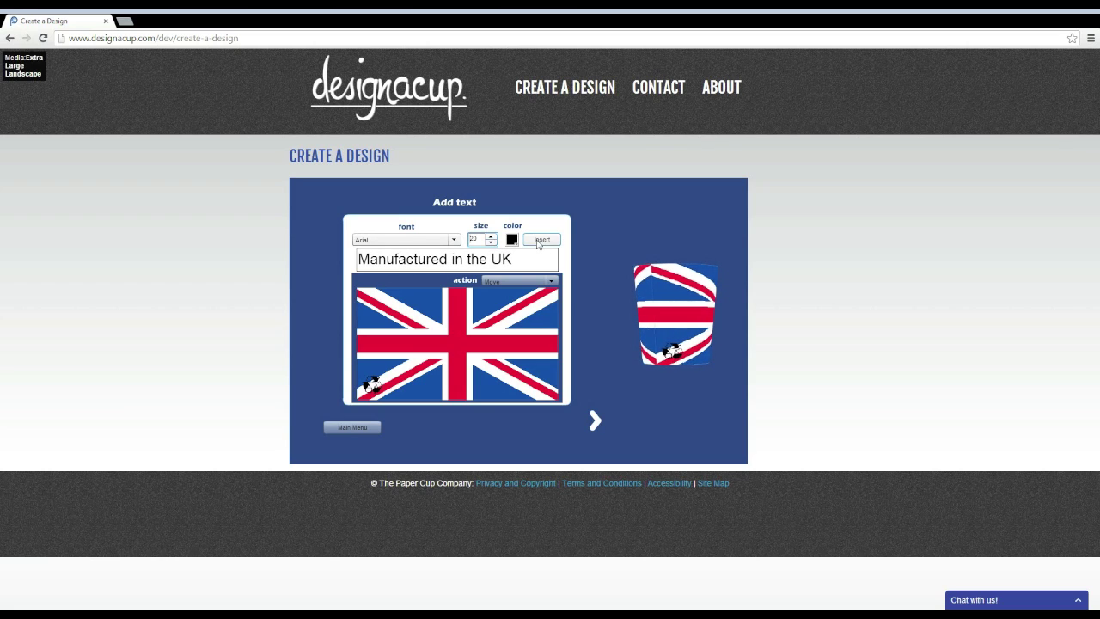
left_click(532, 241)
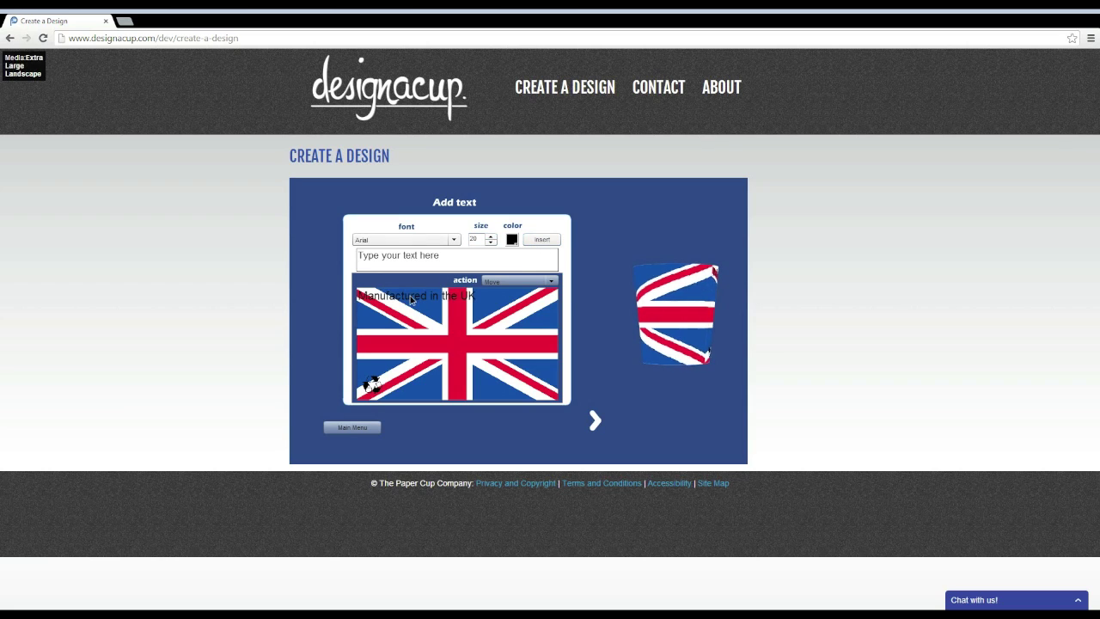
Step: Drag 'Manufactured in the UK' to the centre of the flag's red band
left_click_drag(411, 298, 453, 347)
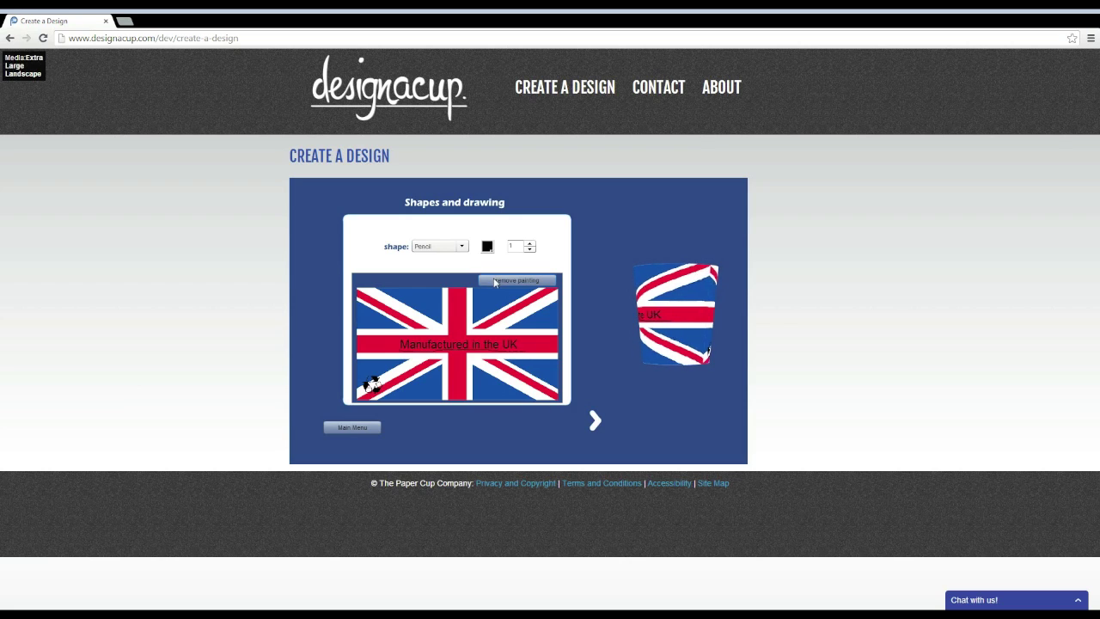
Step: Finish the cup design and confirm saving it
left_click(593, 419)
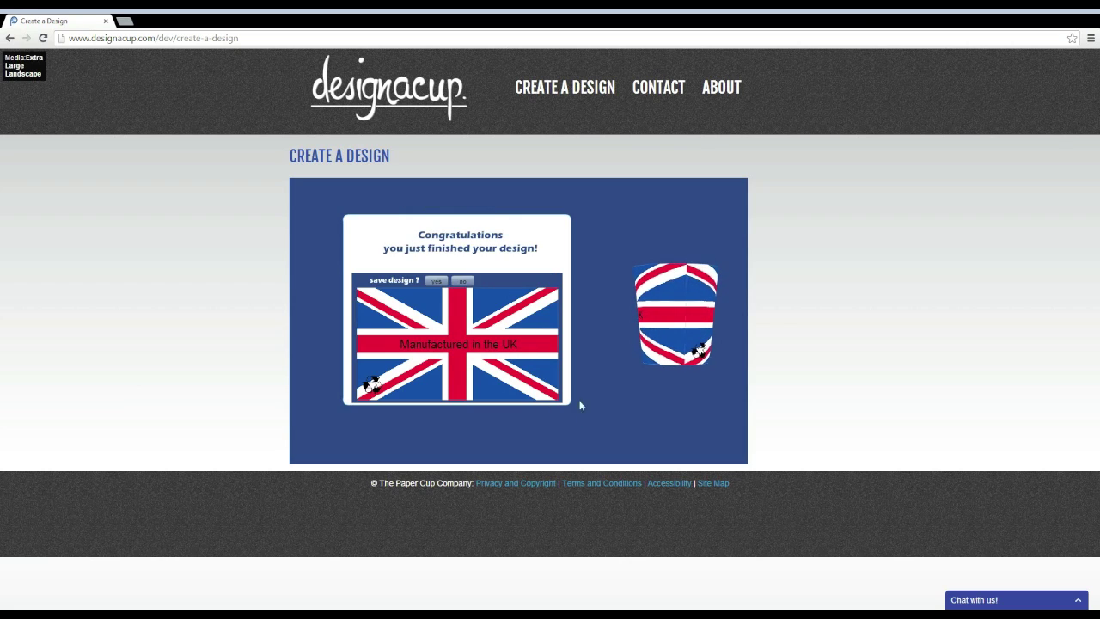
left_click(436, 282)
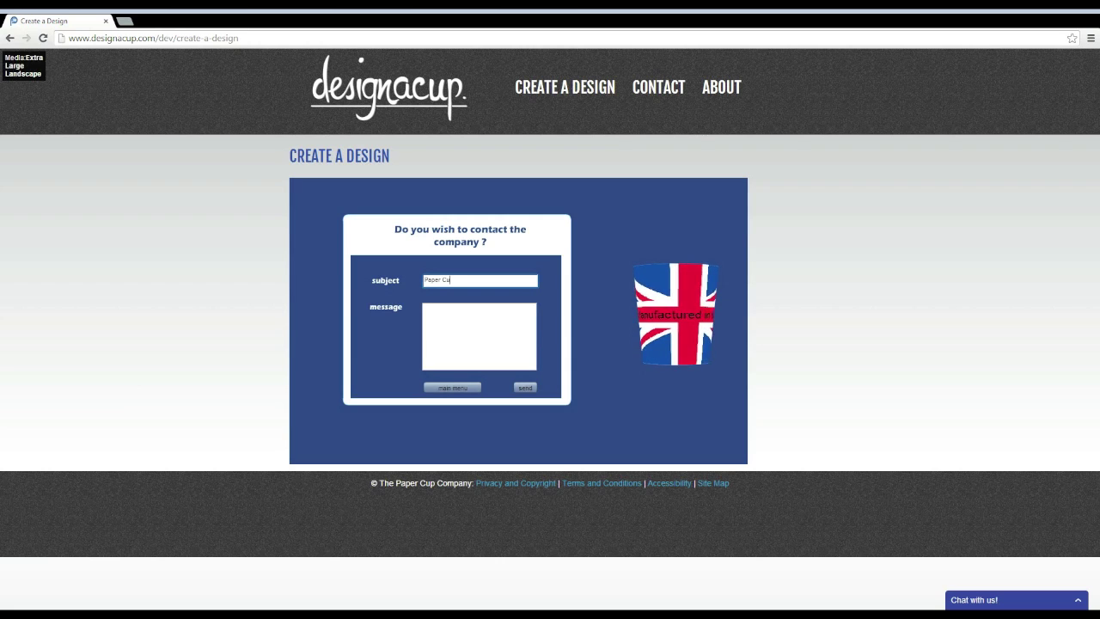
Step: Write a price enquiry signed 'Regards' with the sender's name, and send it
left_click(488, 307)
type("Can i please have prices for this design?")
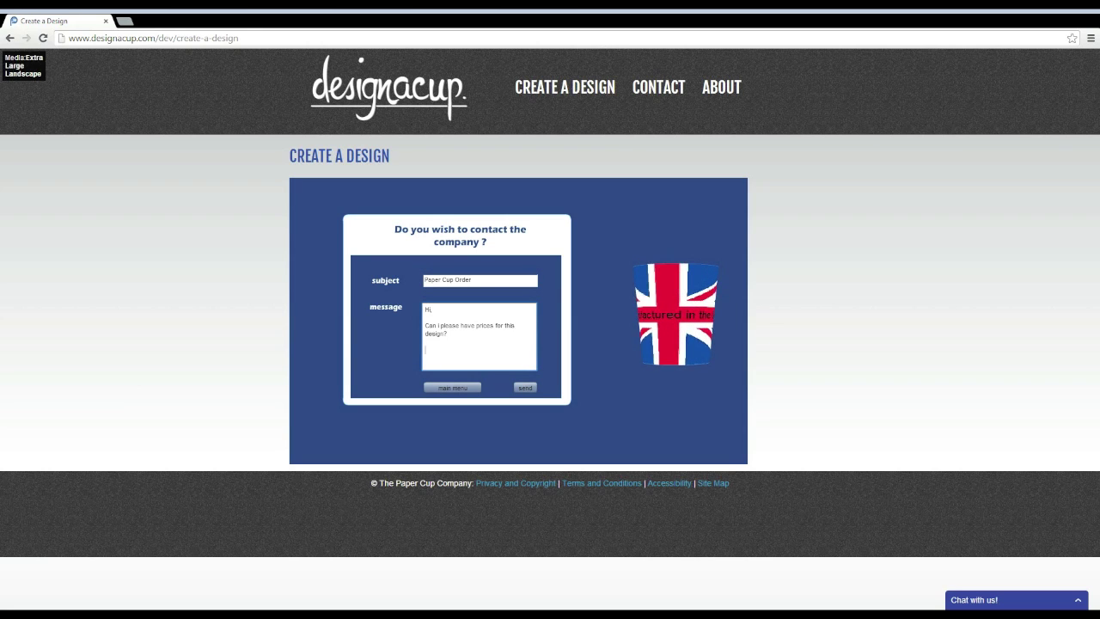
type("Regards")
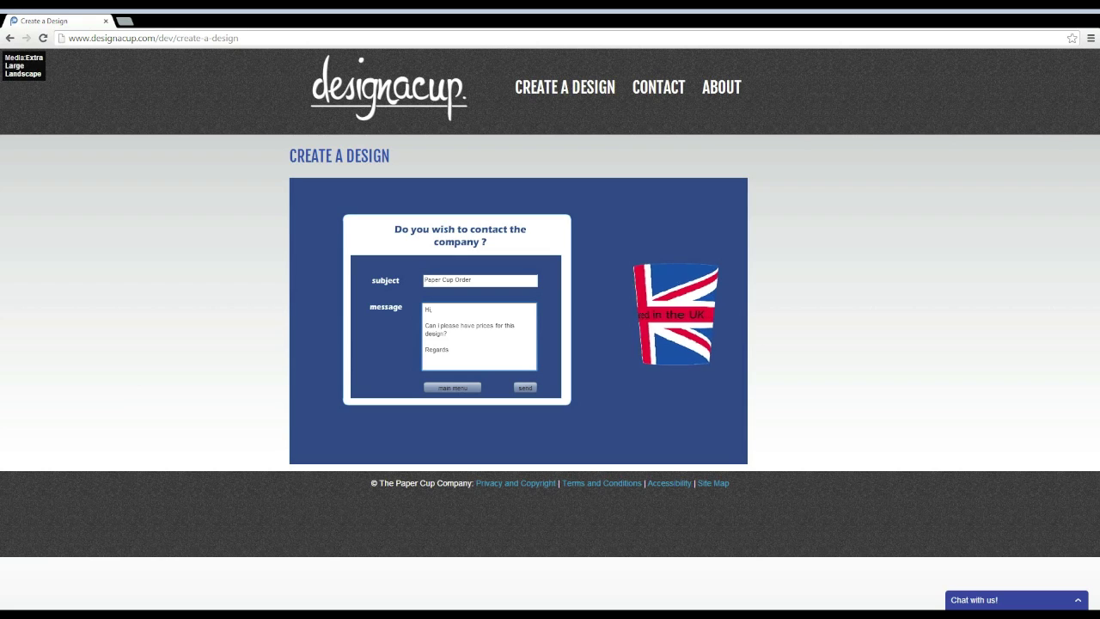
key("Return")
type("Phil")
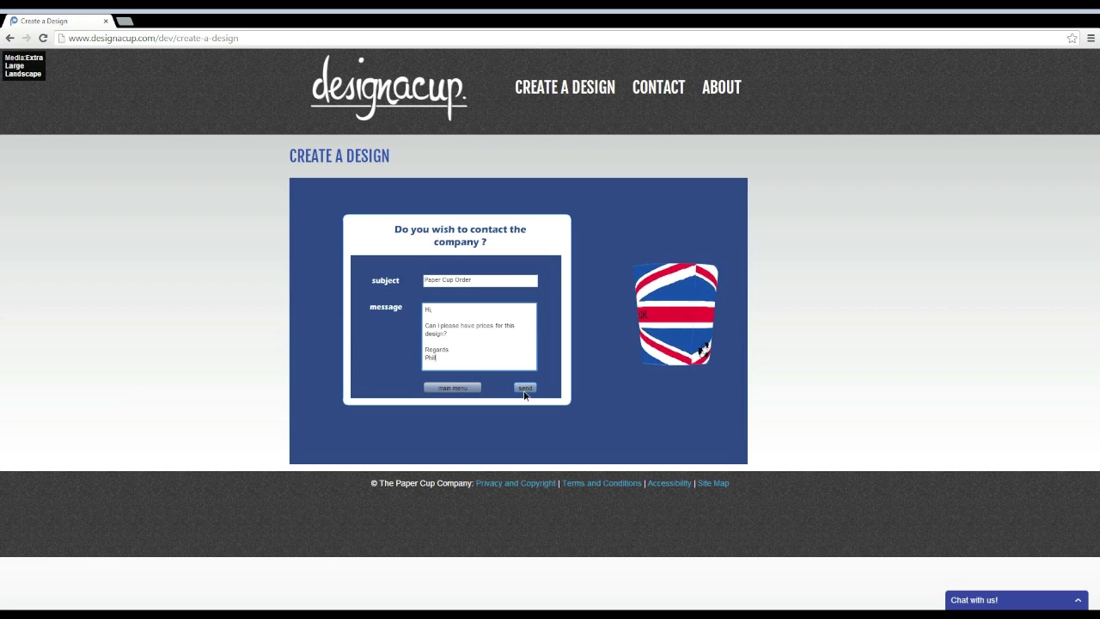
left_click(524, 389)
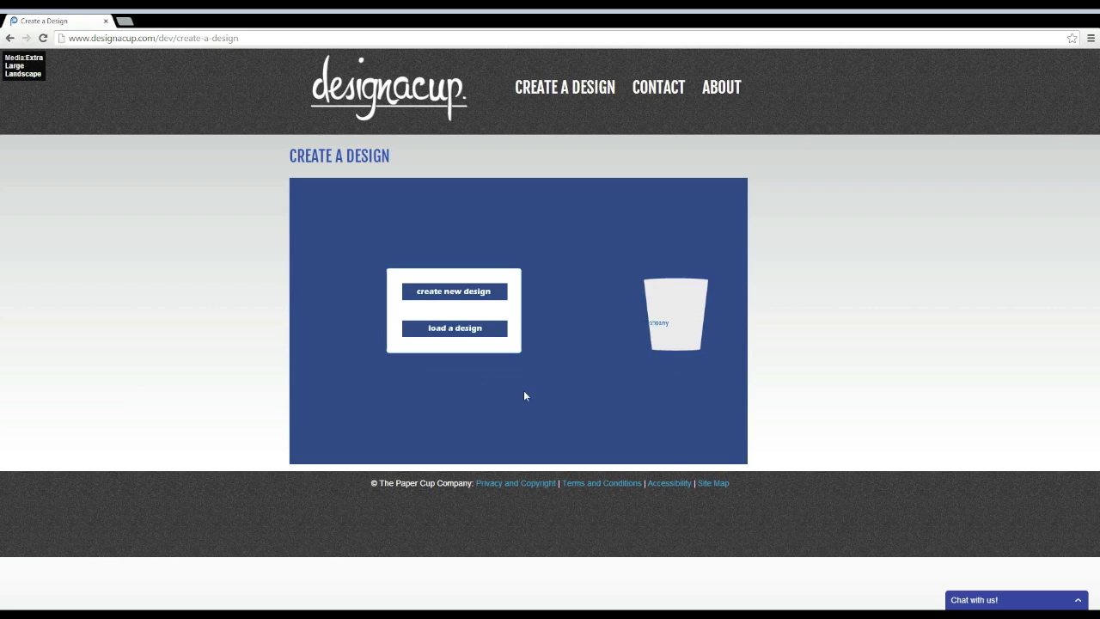
Step: Load a design for an 8 oz squat single wall hot cup and continue to design selection
left_click(464, 330)
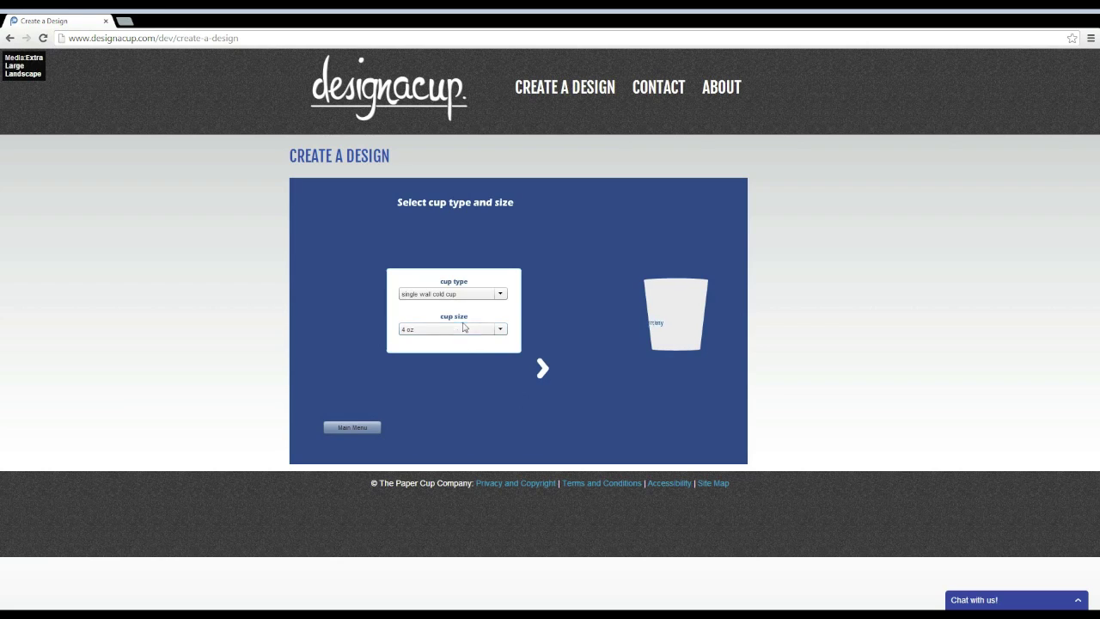
left_click(503, 295)
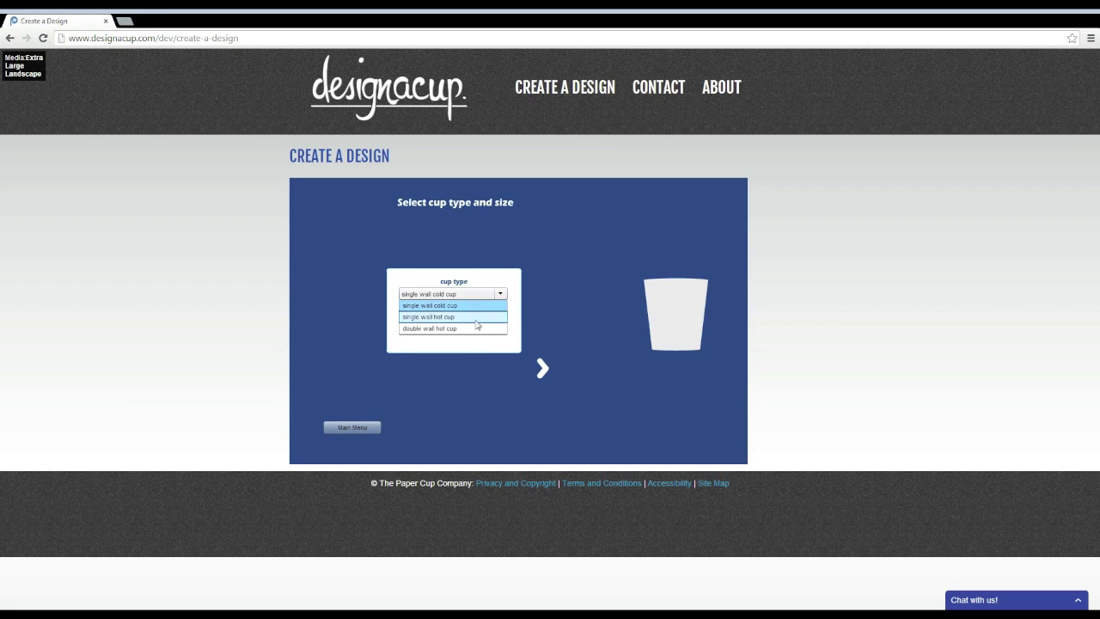
left_click(475, 317)
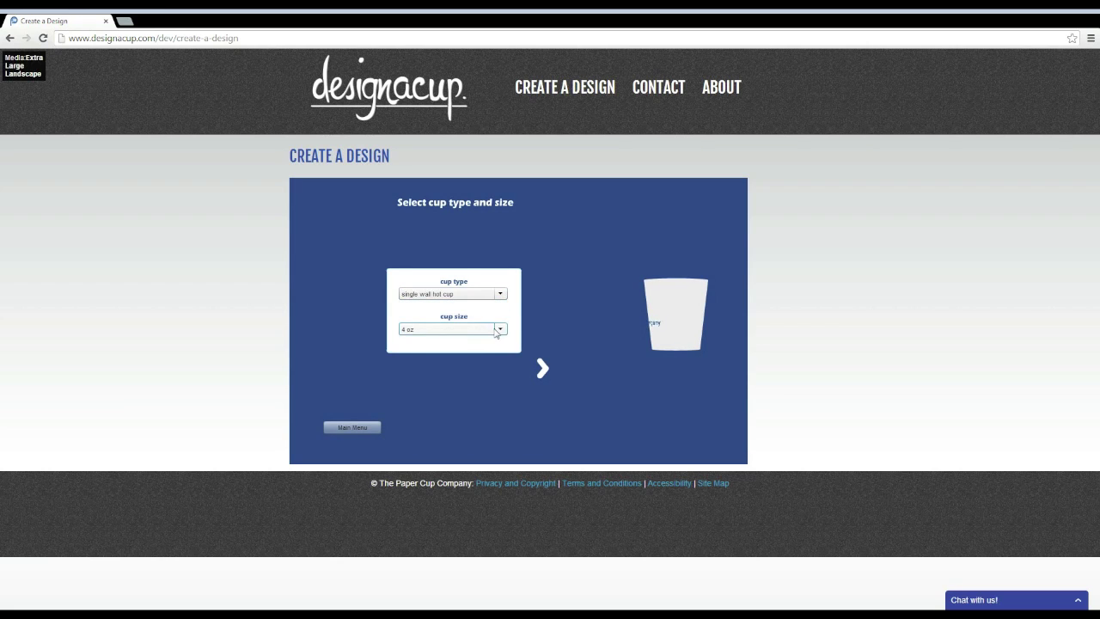
left_click(496, 331)
scroll(466, 382, "down", 1)
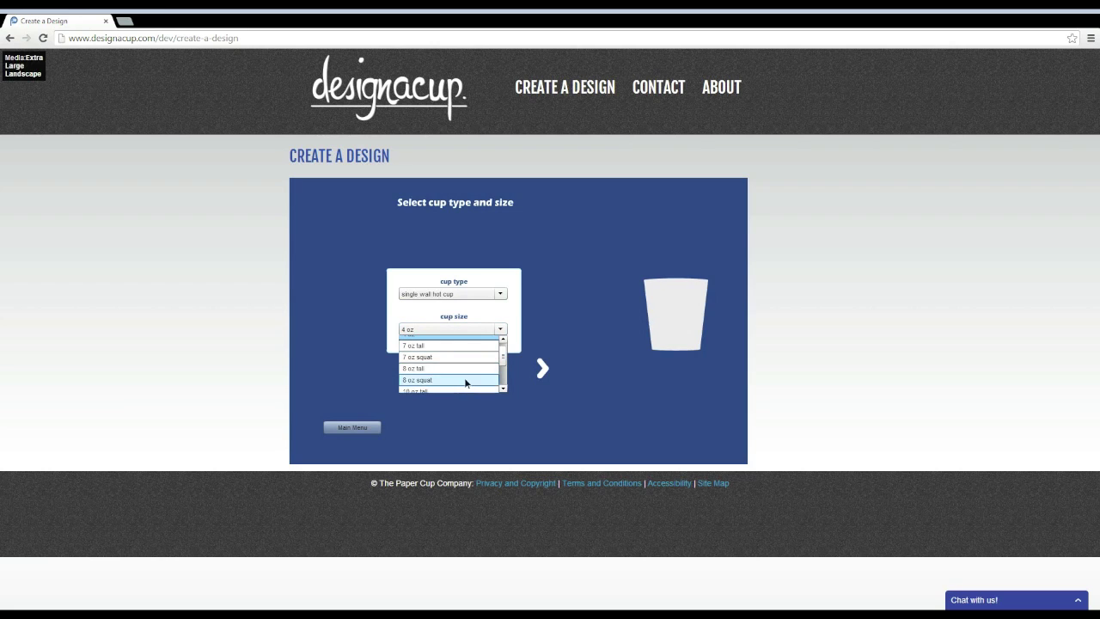
left_click(465, 382)
left_click(541, 368)
Step: Apply the saved Union Jack design from Your gallery to the cup
left_click(430, 255)
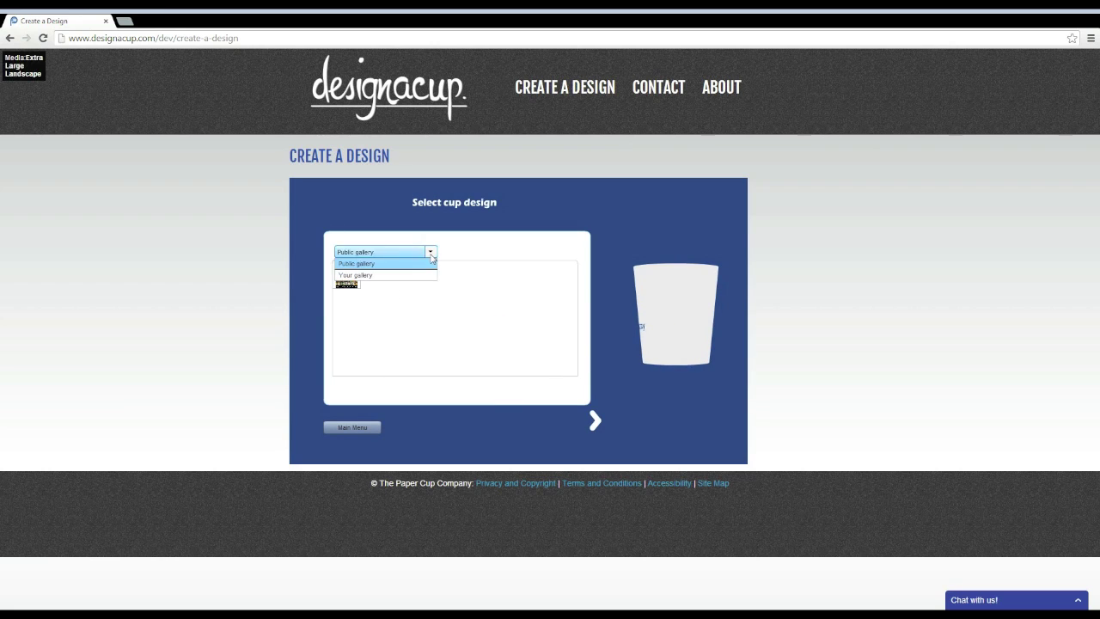
left_click(393, 276)
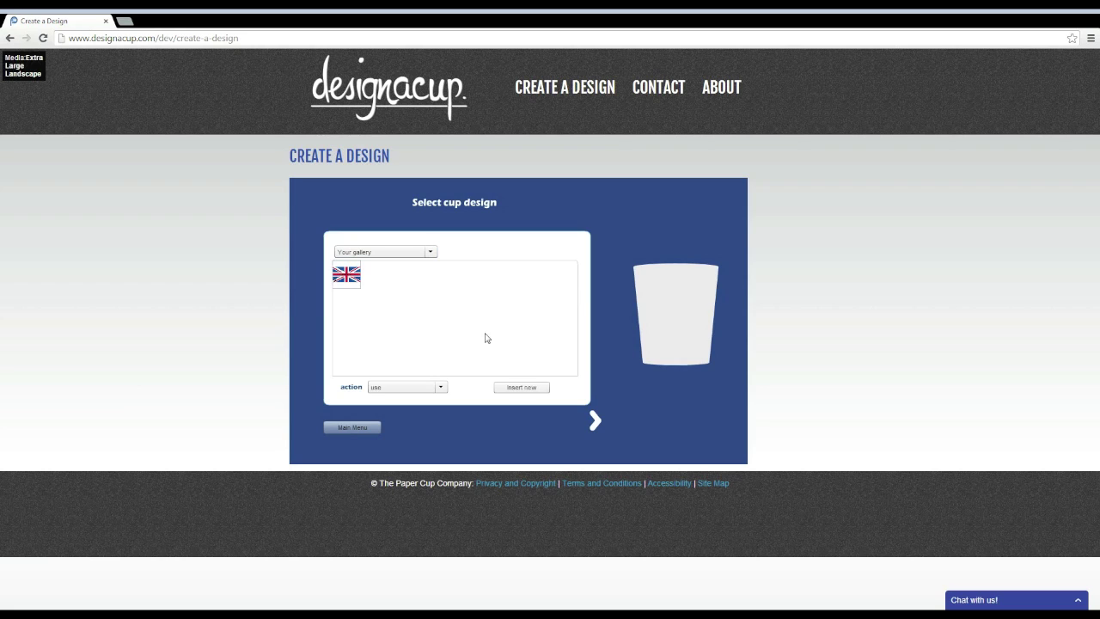
left_click(346, 277)
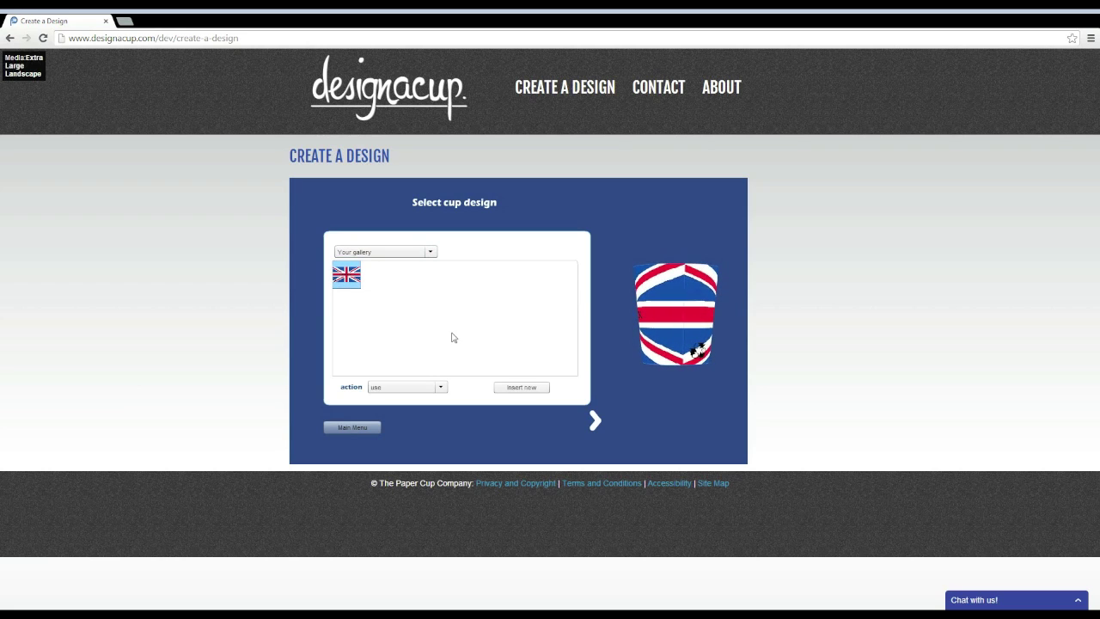
Step: Start a live chat with your name and email, then send a greeting message
left_click(1038, 599)
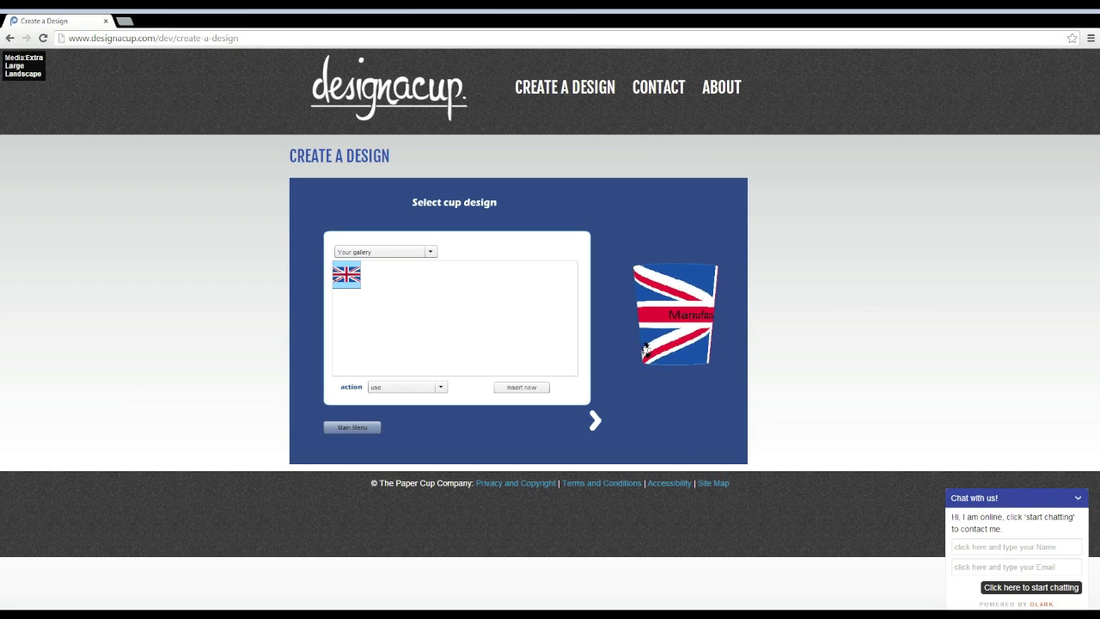
type("Phill")
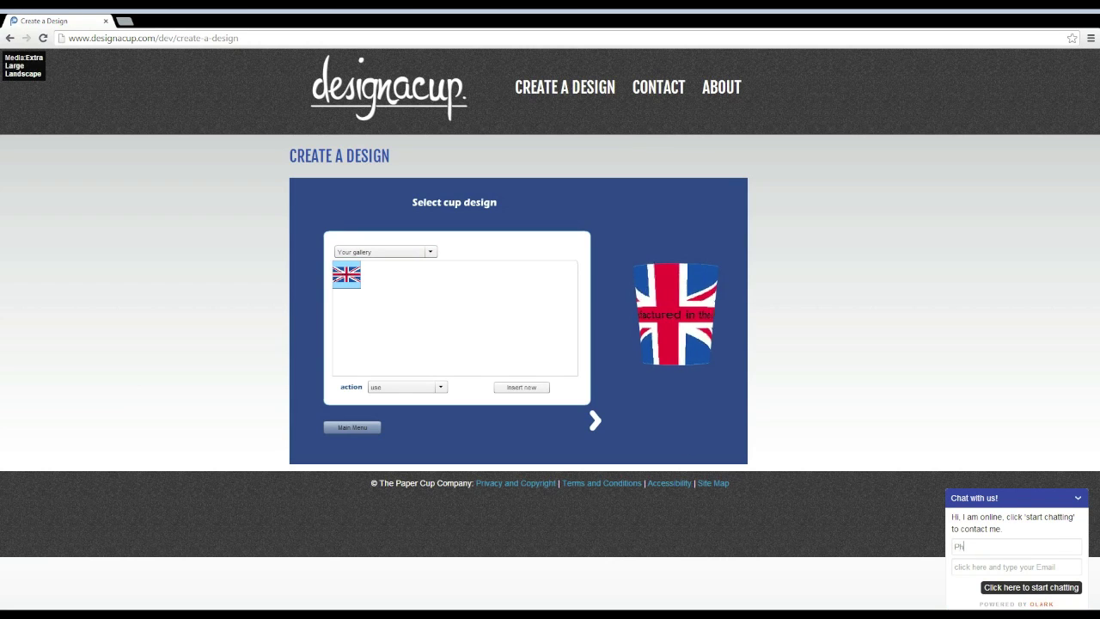
key("Tab")
type("p")
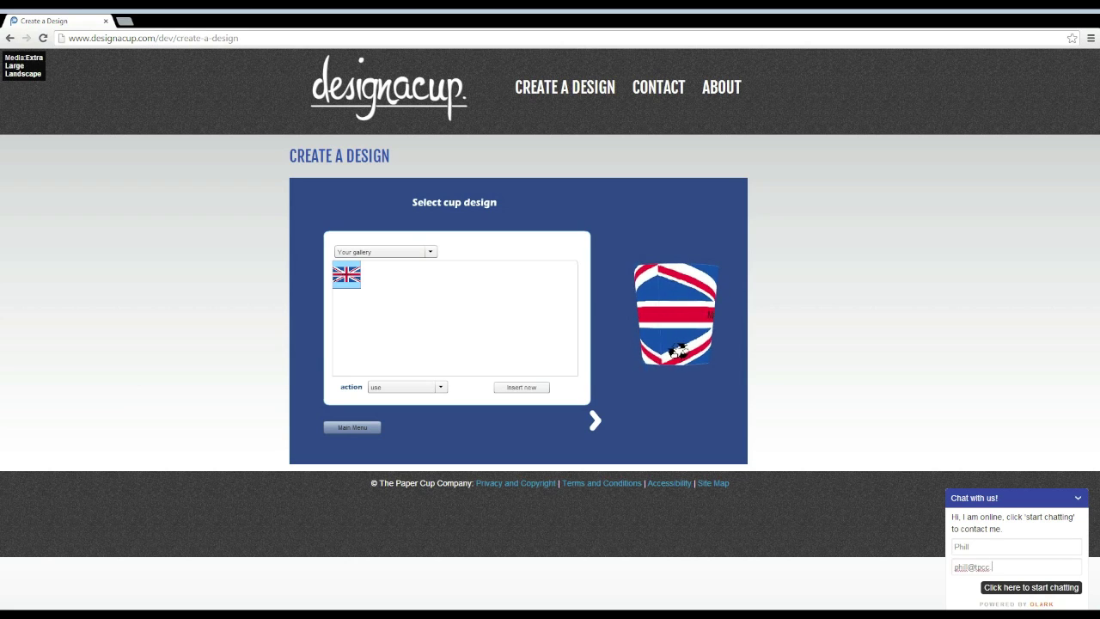
key("Return")
key("Return")
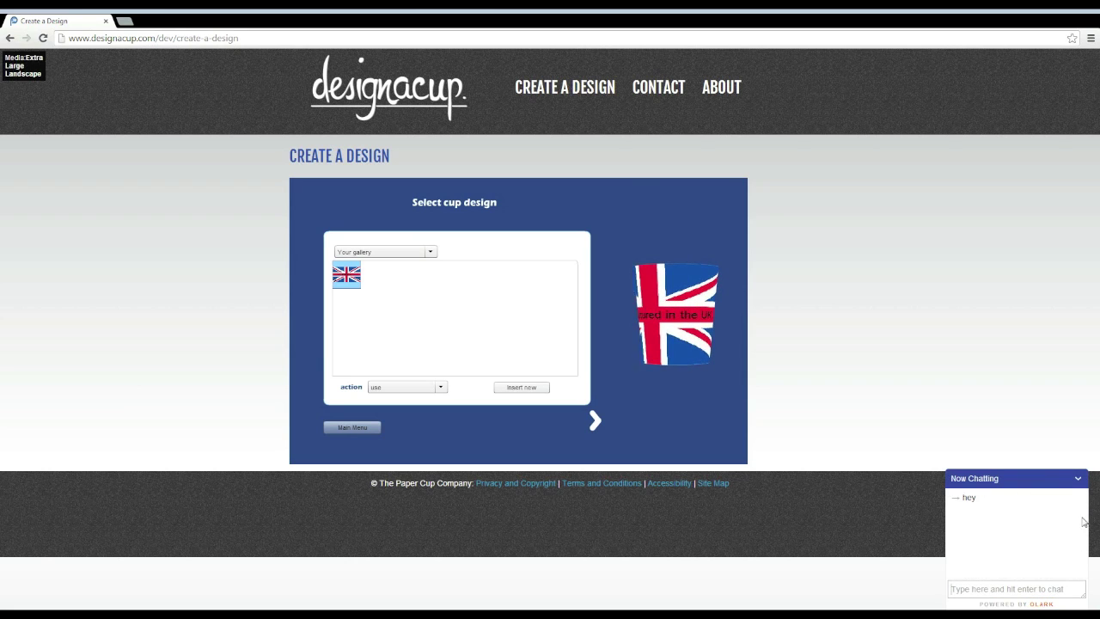
left_click(1077, 478)
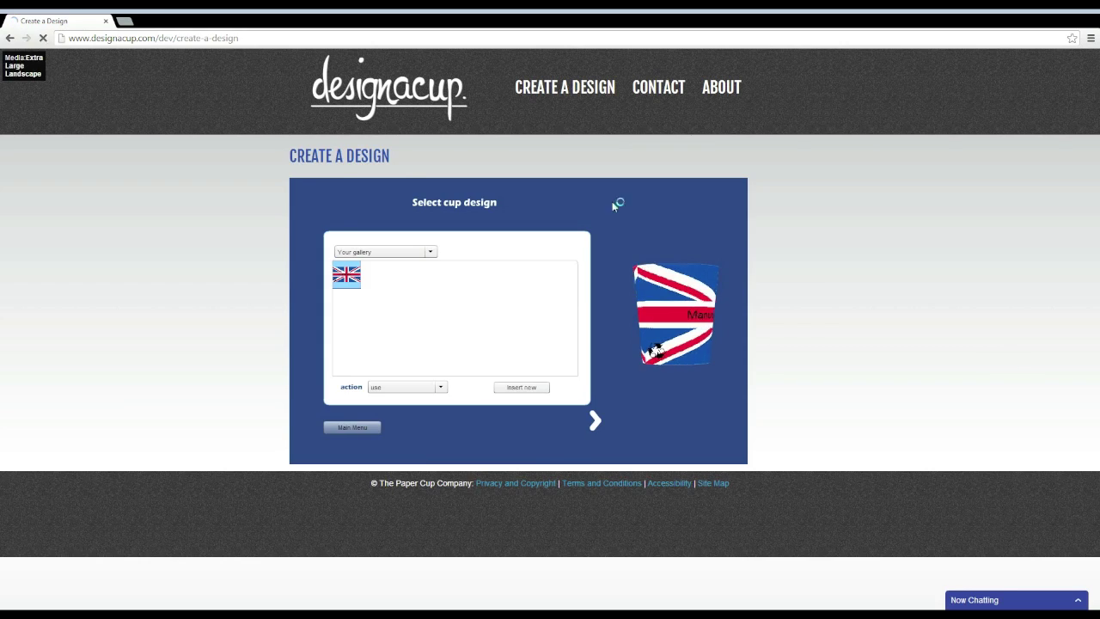